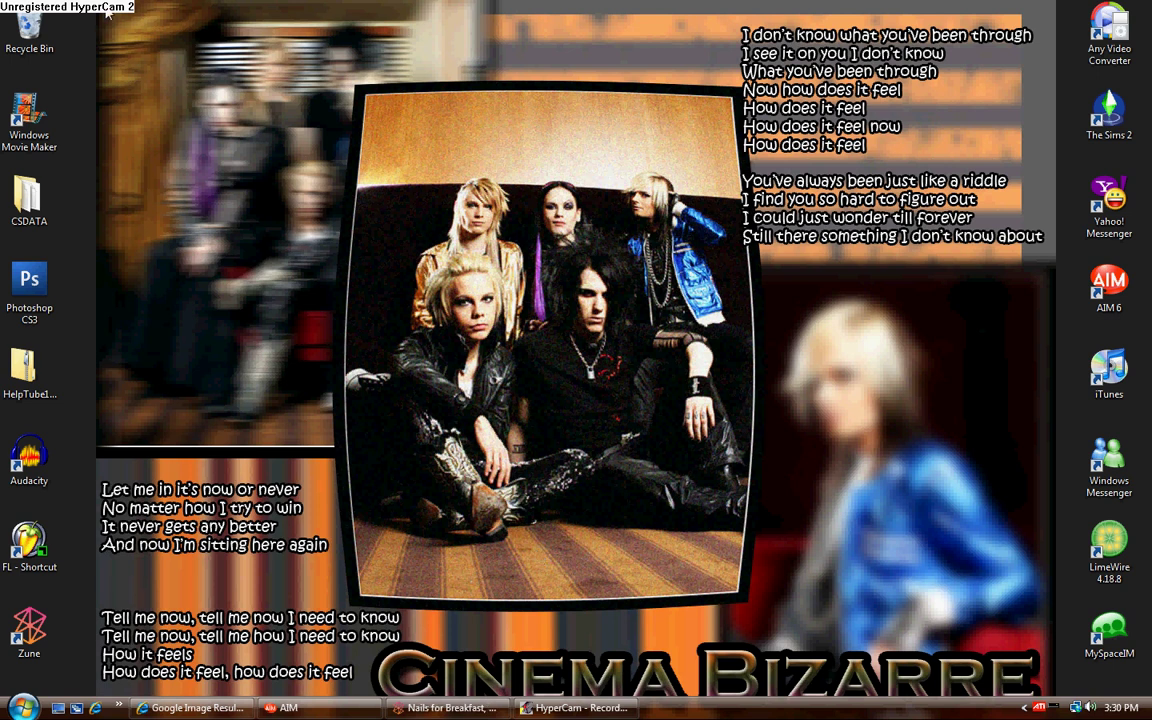
- From the Start menu, open Control Panel's keyboard and input method settings
left_click_drag(100, 5, 943, 290)
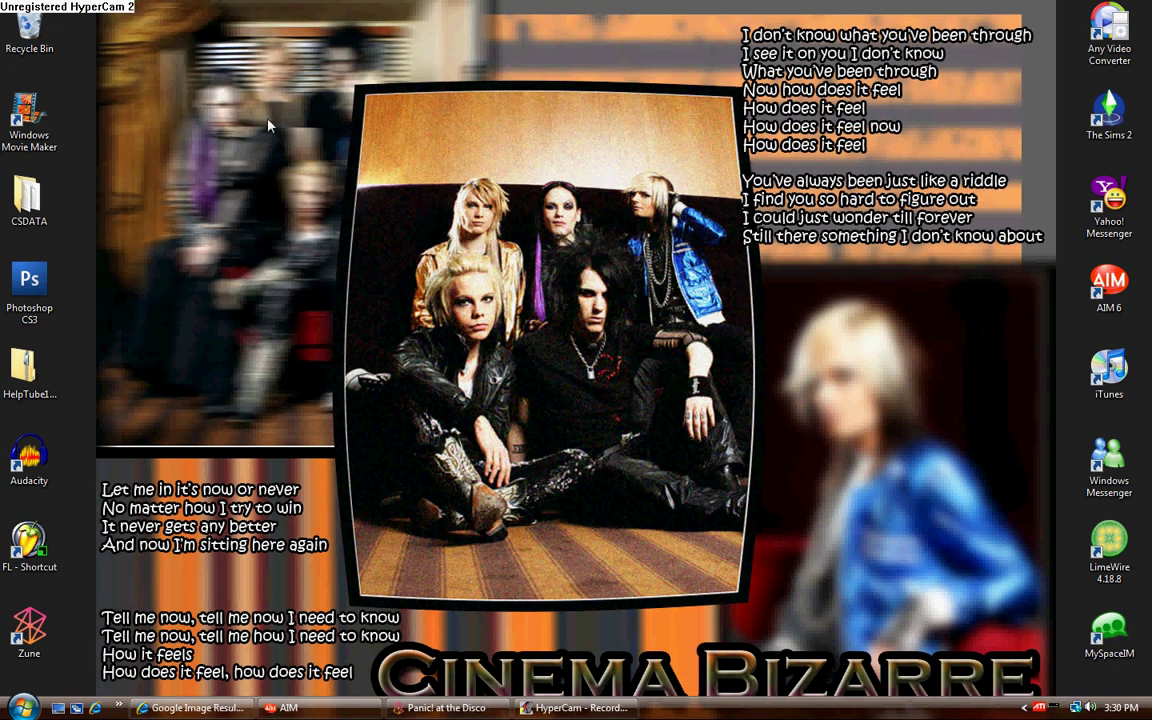
left_click_drag(306, 112, 676, 246)
left_click(24, 710)
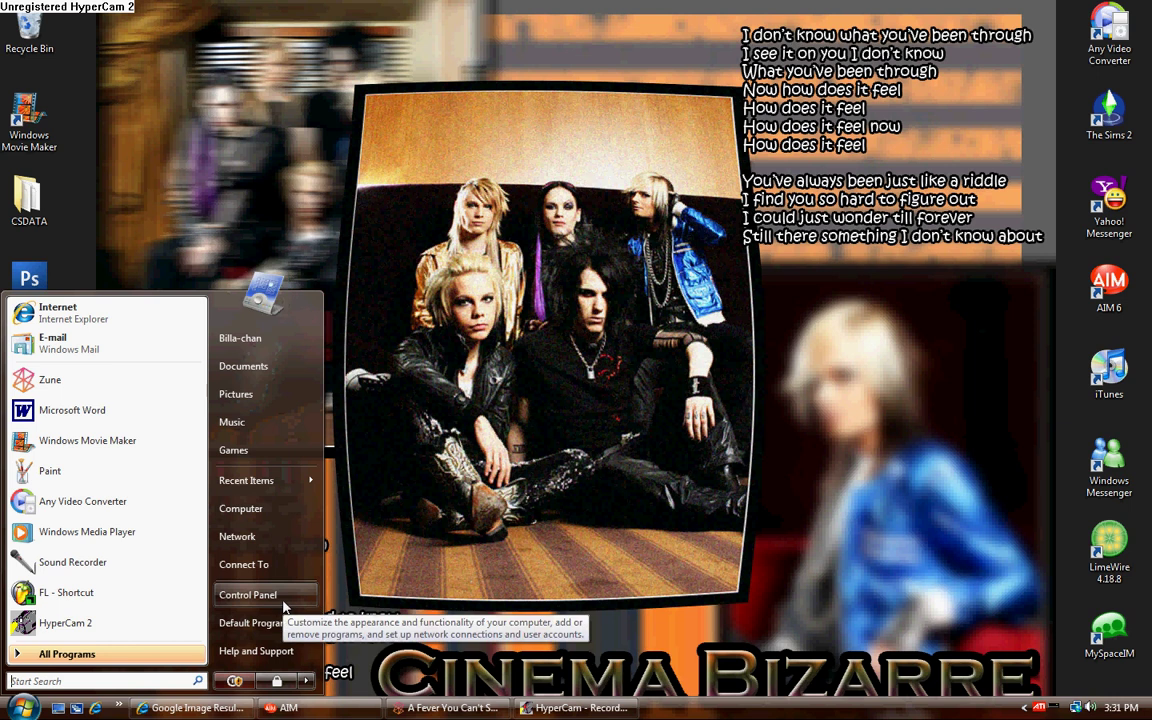
left_click(247, 594)
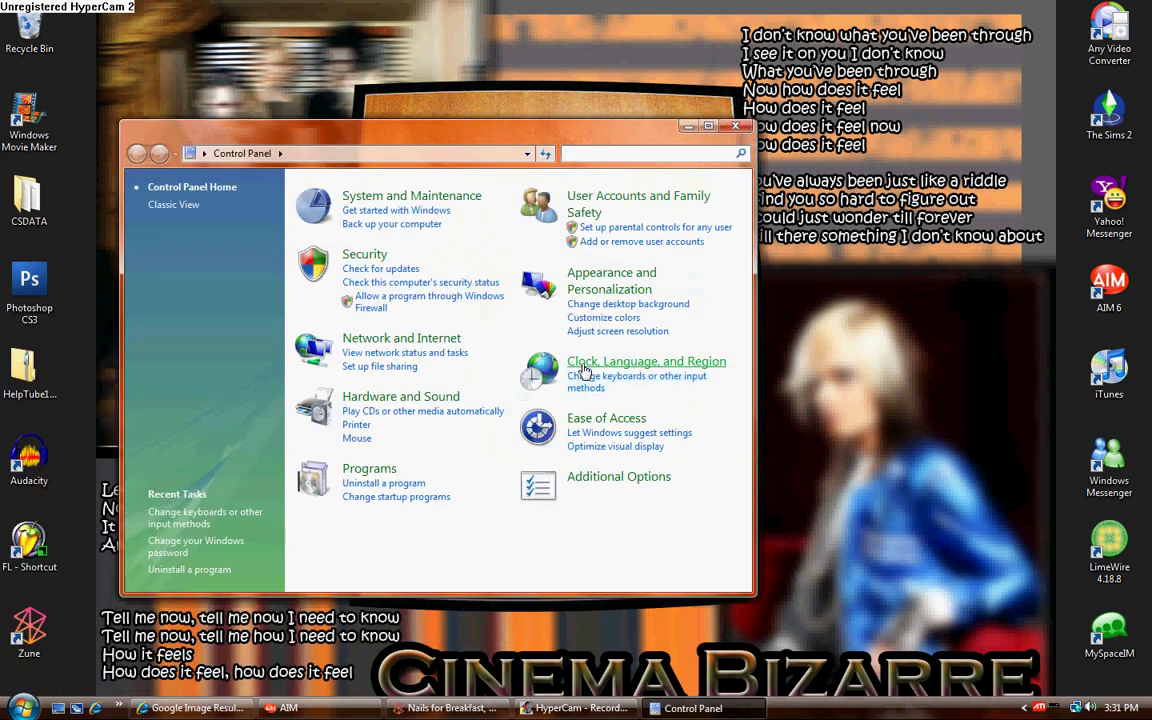
left_click(675, 385)
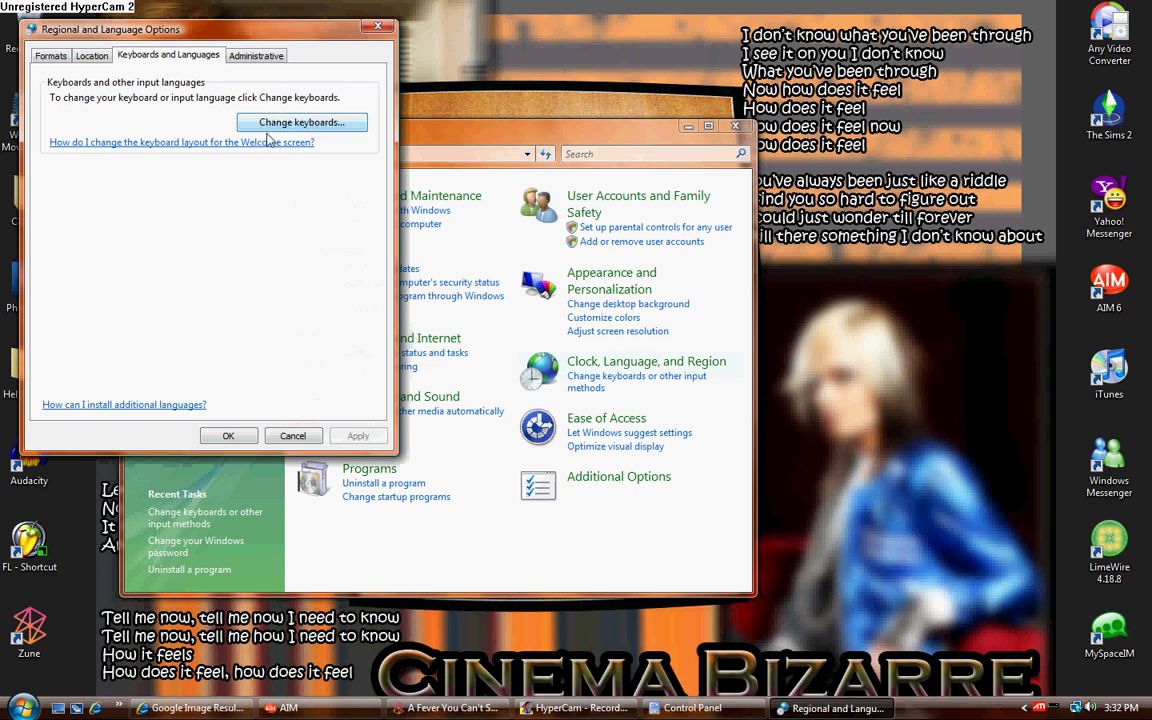
- Make English (Canada) the default input language and remove German (Germany) from the installed list
left_click(287, 124)
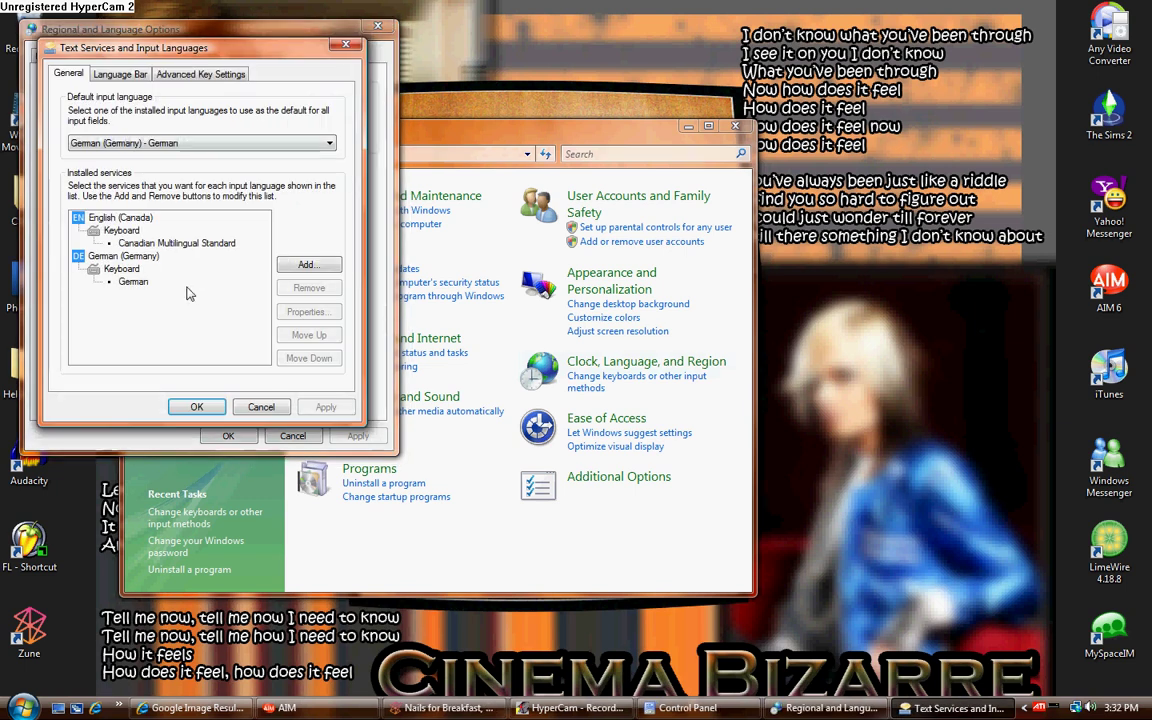
left_click(125, 256)
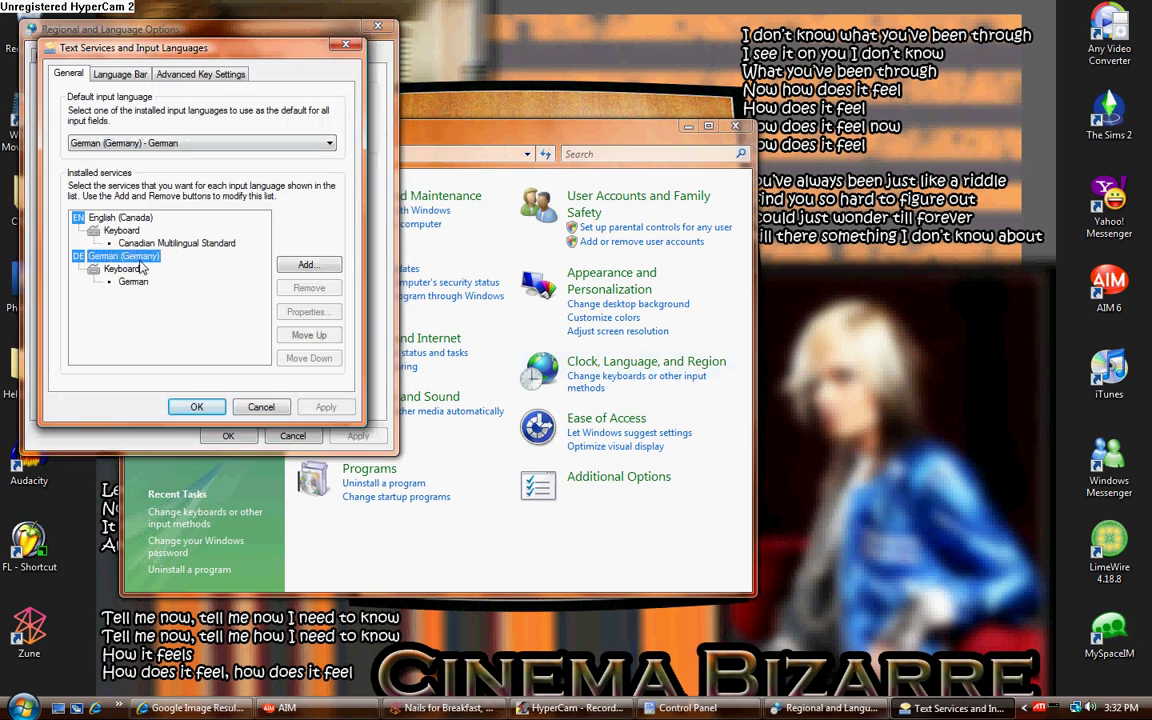
left_click(238, 147)
left_click(240, 158)
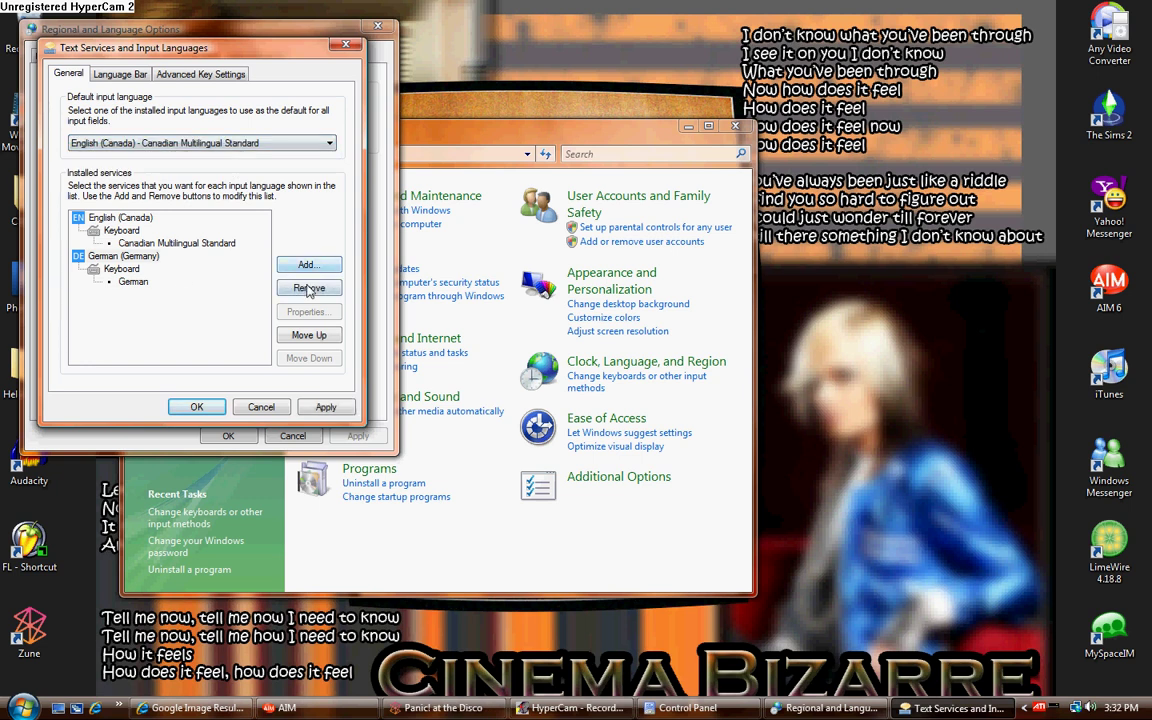
left_click(300, 287)
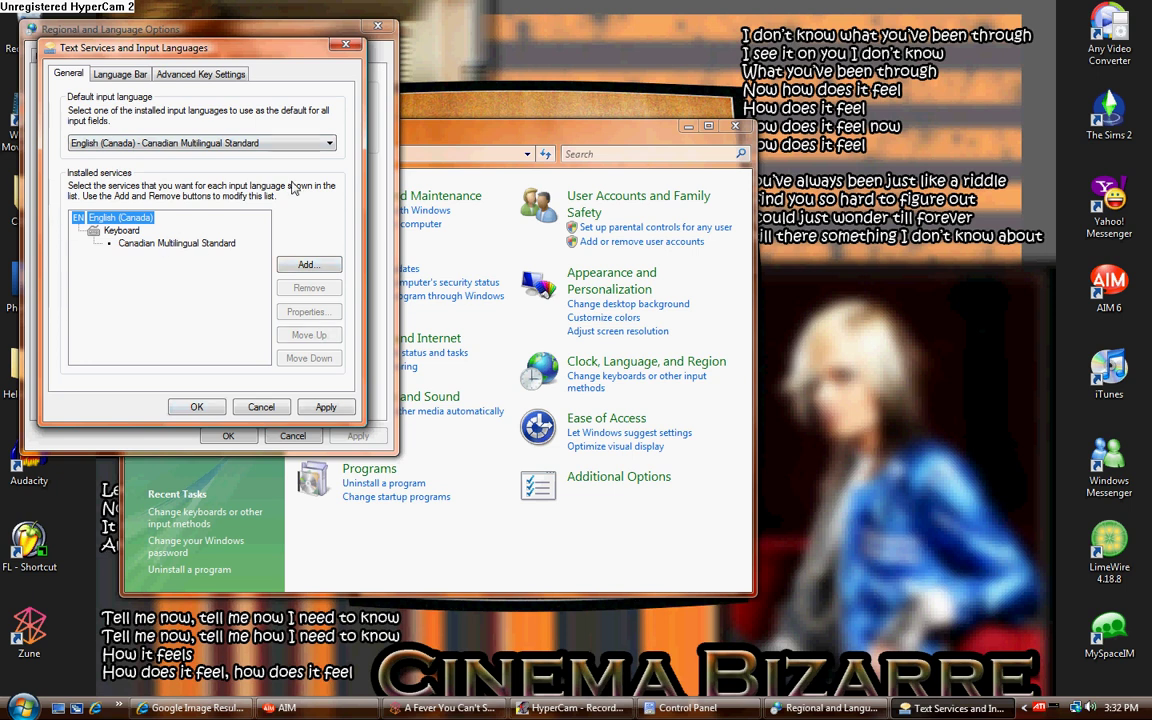
left_click(121, 230)
left_click(136, 220)
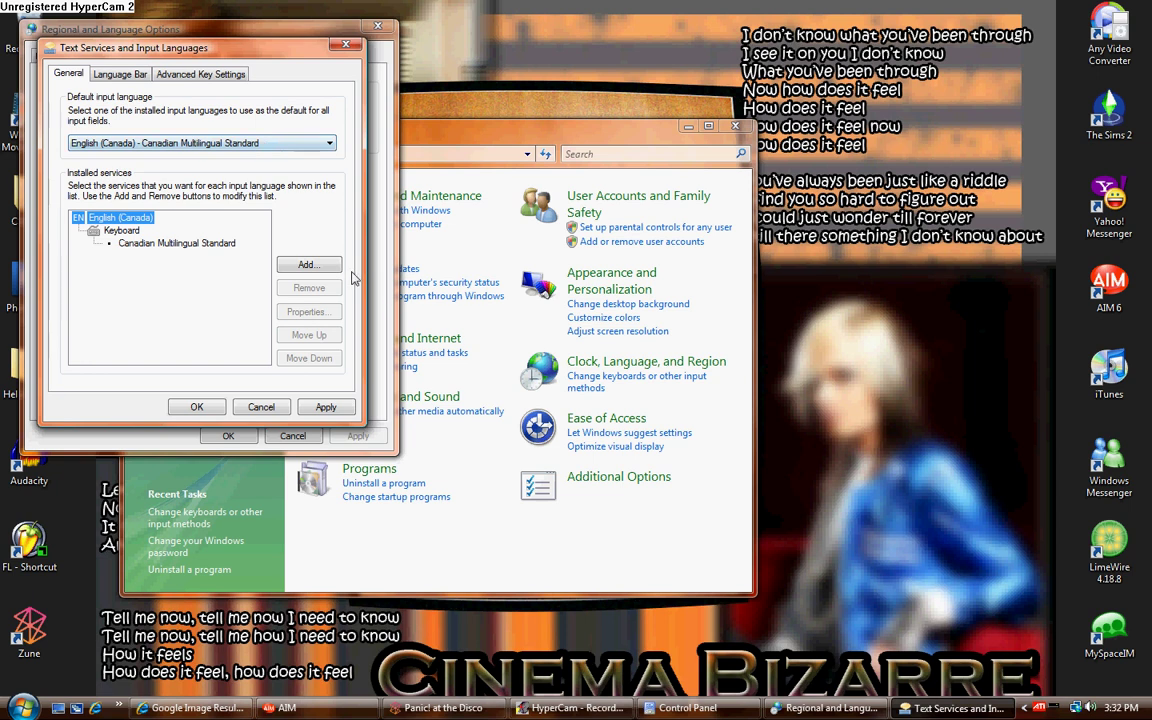
- Add German (Germany) as an input language with the standard German keyboard layout checked
left_click(308, 265)
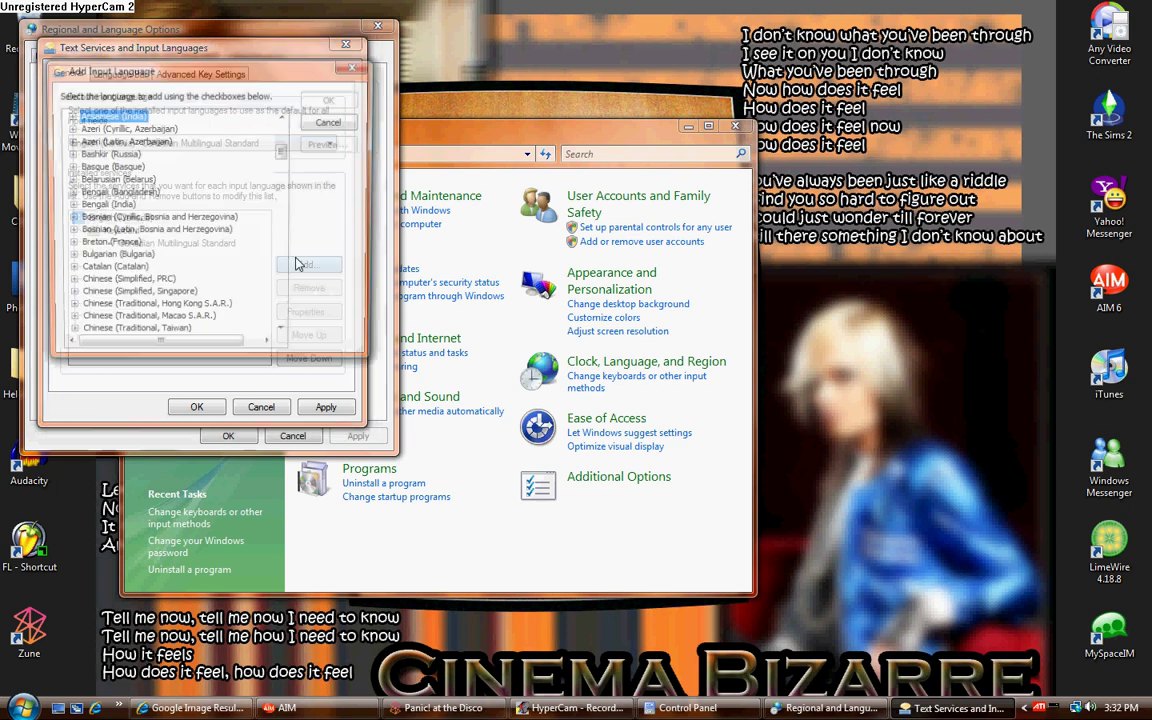
scroll(230, 199, "down", 2)
scroll(226, 197, "up", 2)
scroll(228, 210, "down", 20)
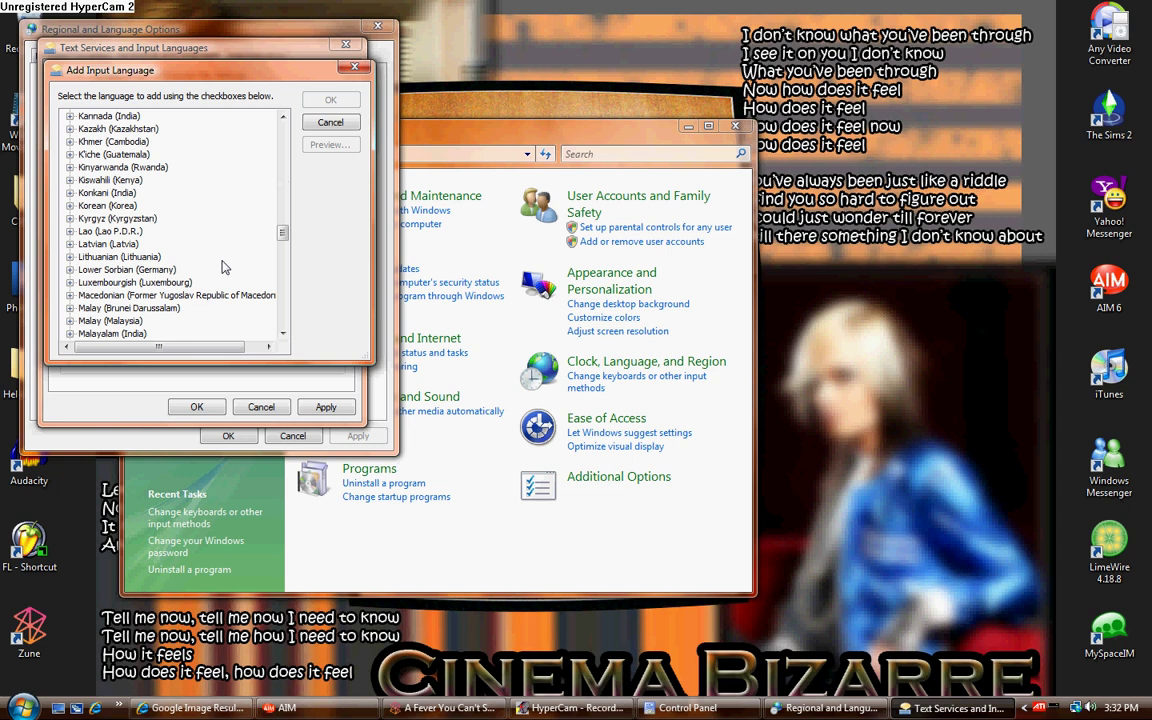
scroll(165, 283, "down", 6)
scroll(165, 283, "down", 3)
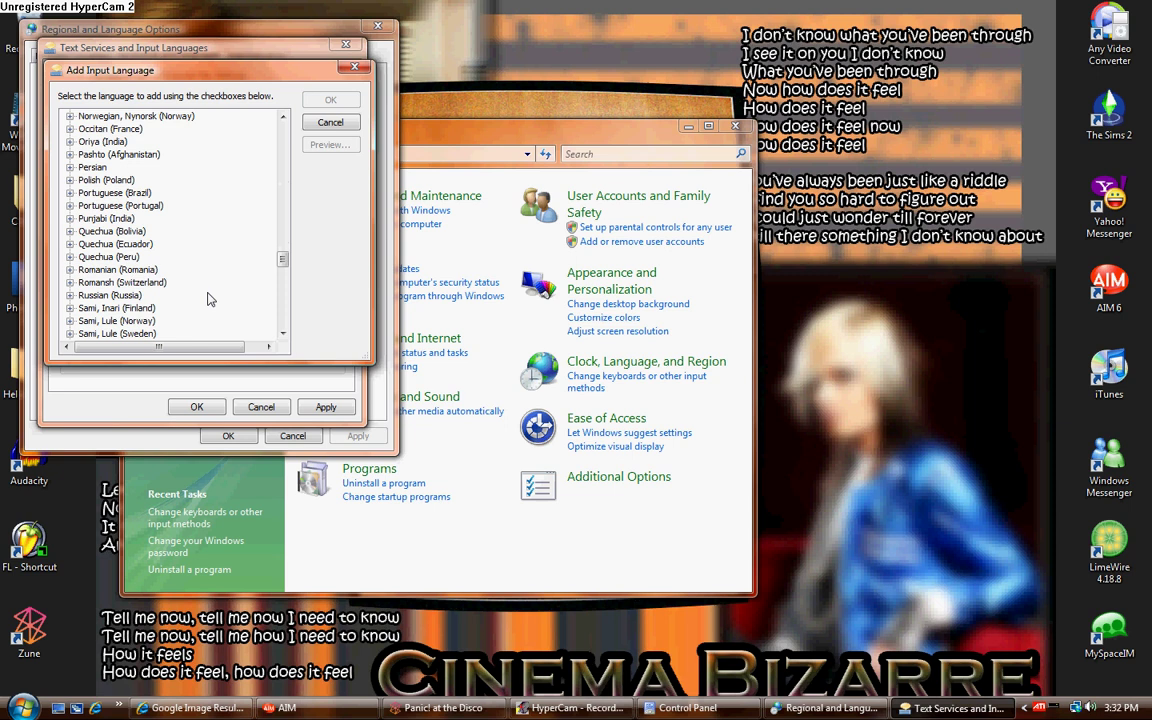
scroll(208, 285, "up", 17)
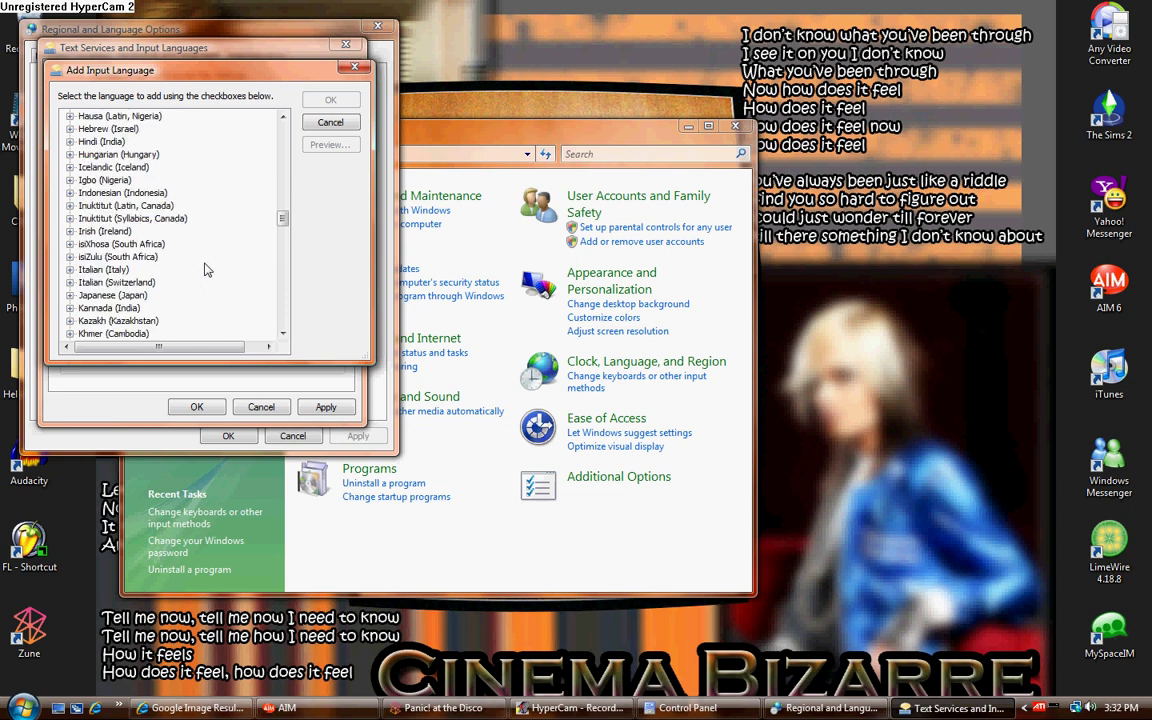
scroll(207, 268, "up", 3)
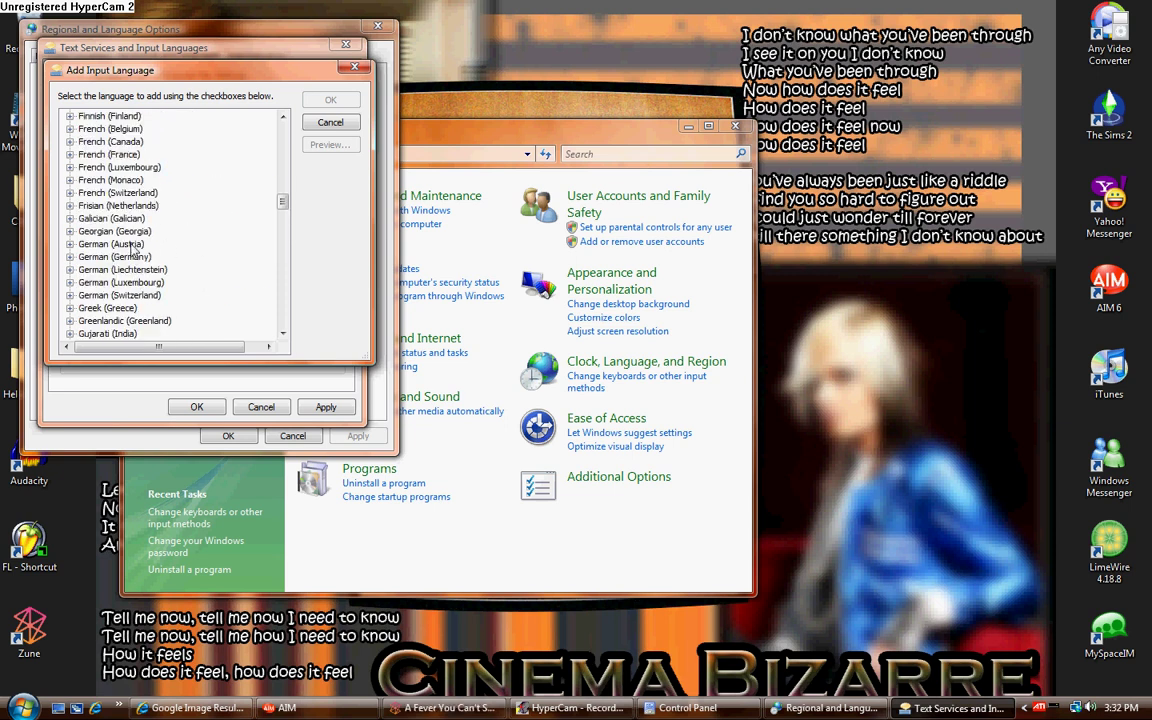
left_click(84, 257)
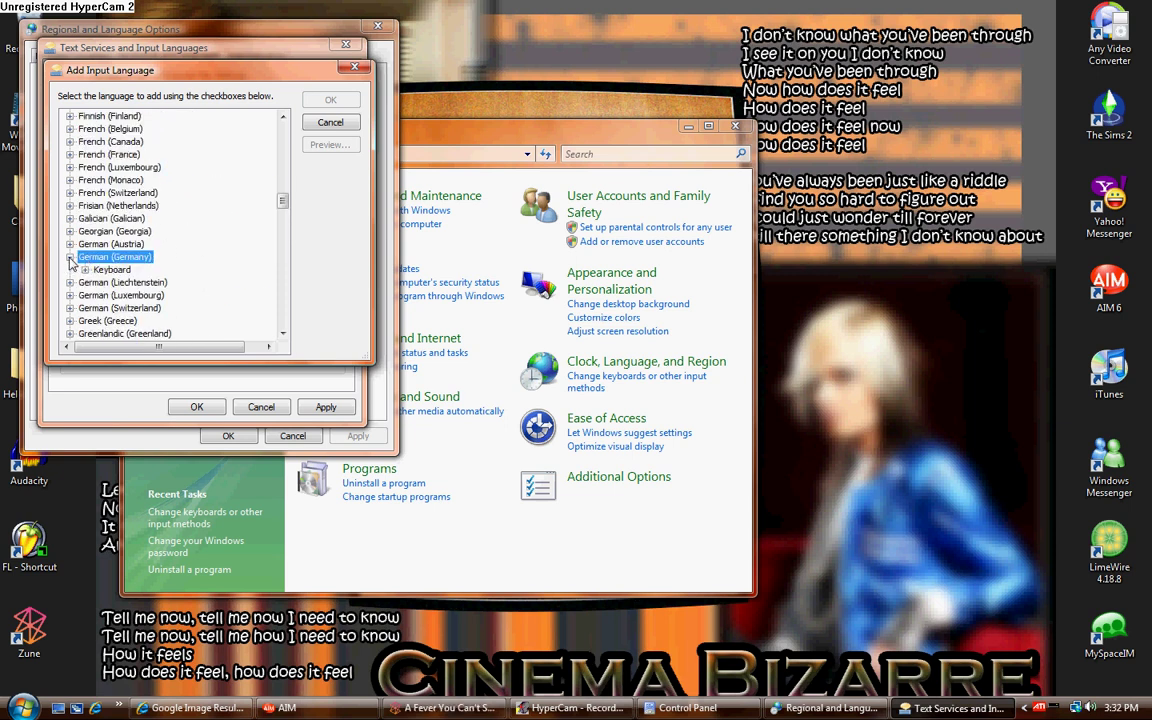
left_click(70, 257)
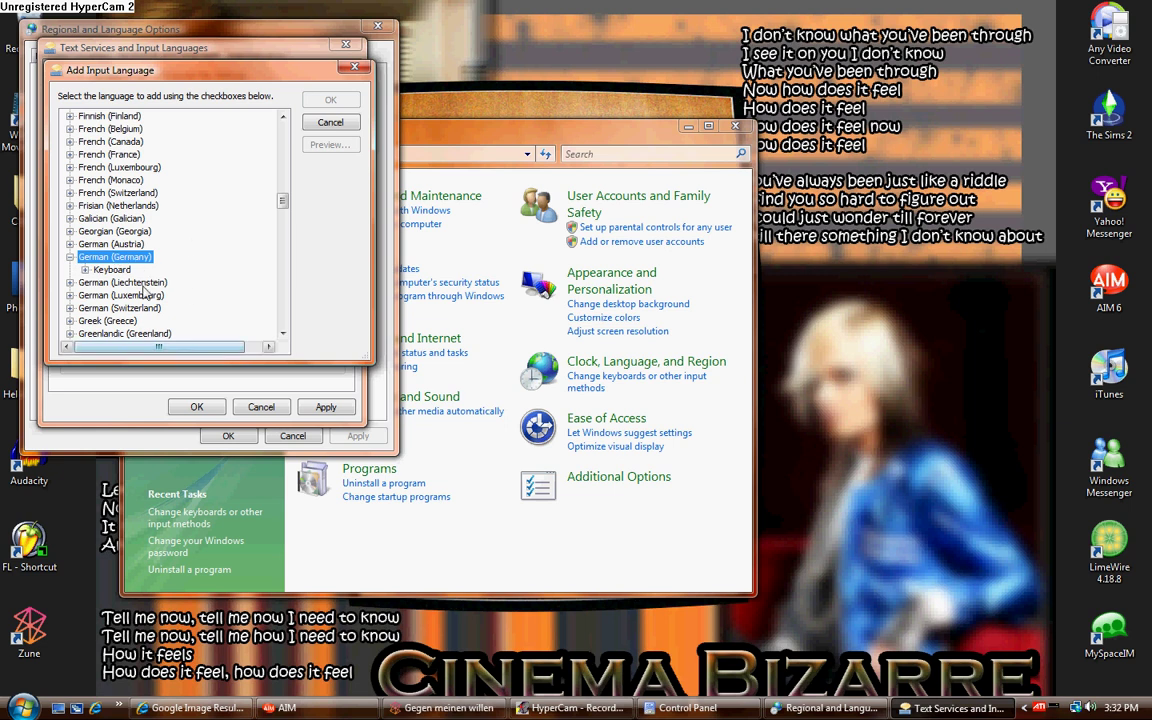
double_click(92, 269)
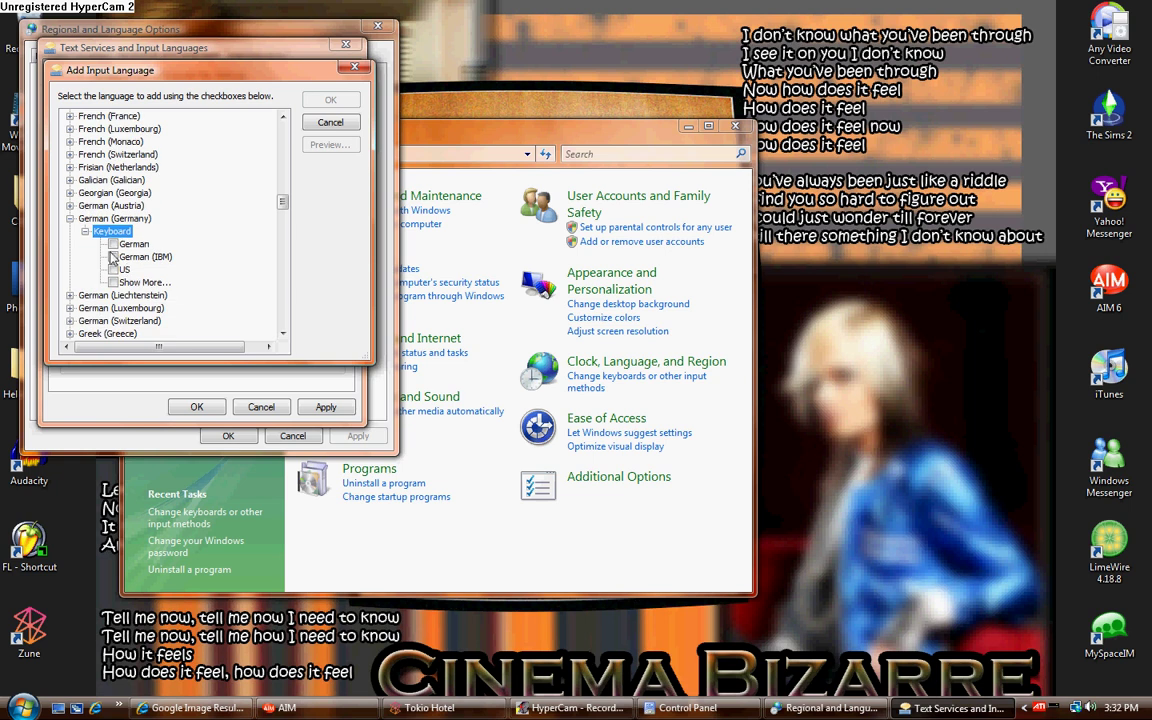
left_click(113, 244)
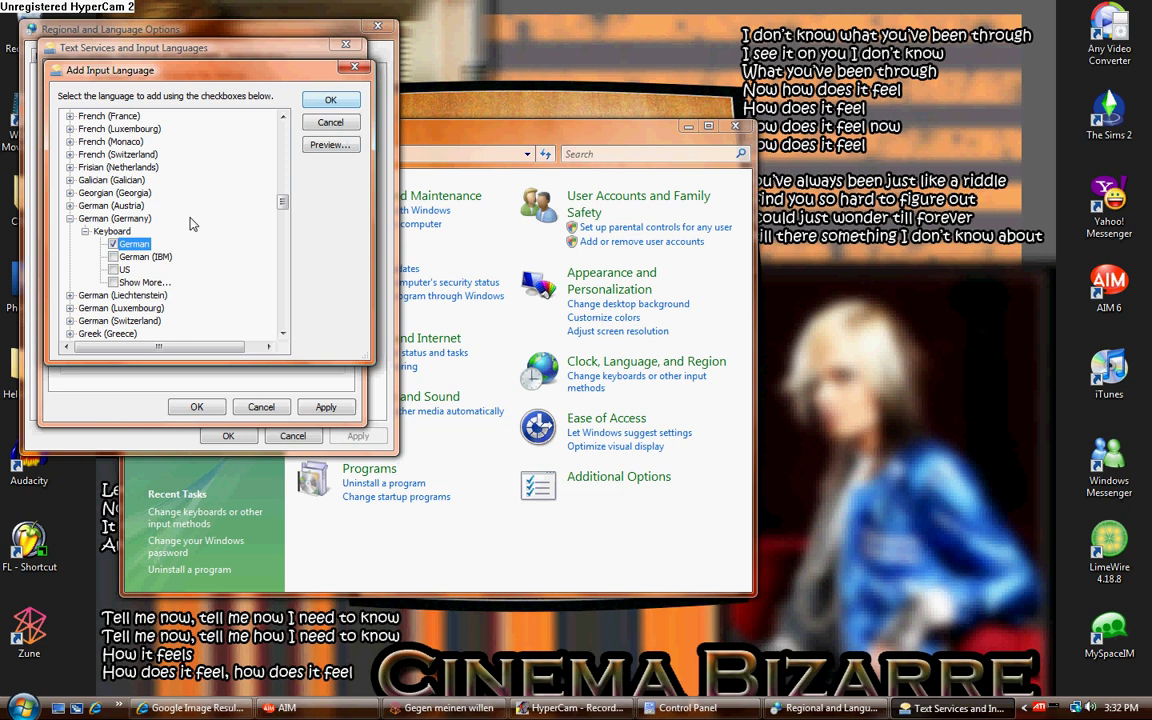
- Confirm the German keyboard, keep German (Germany) - German as default, and reopen the settings
left_click(325, 104)
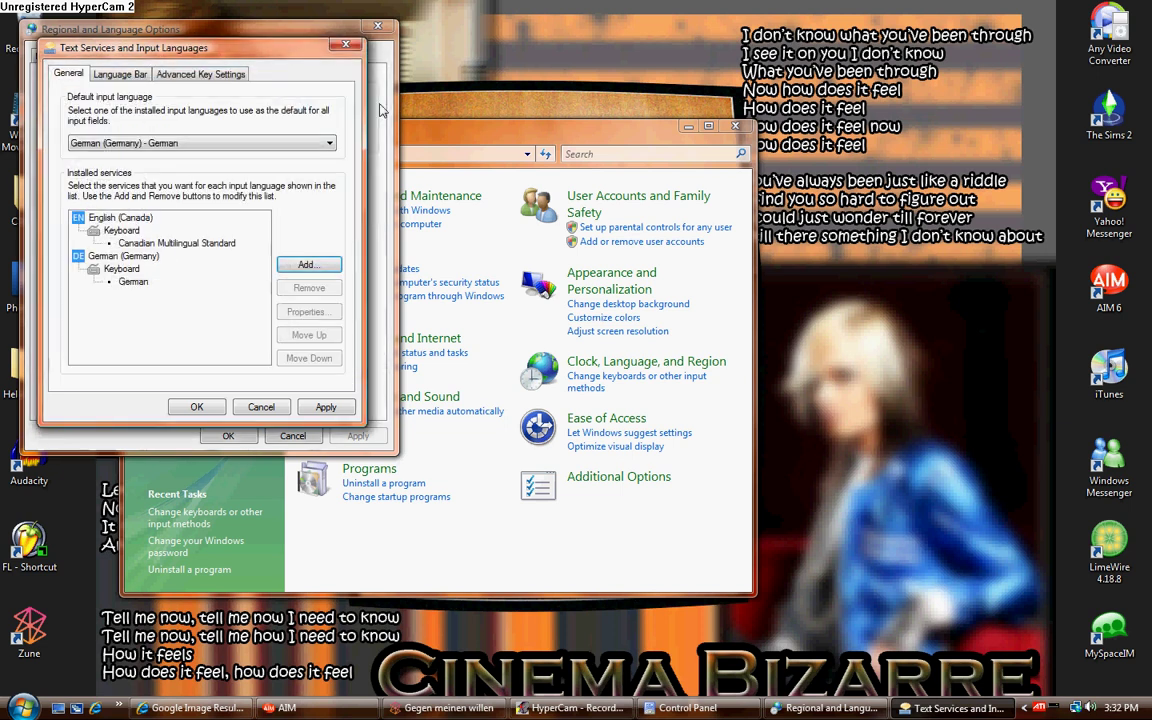
left_click(165, 144)
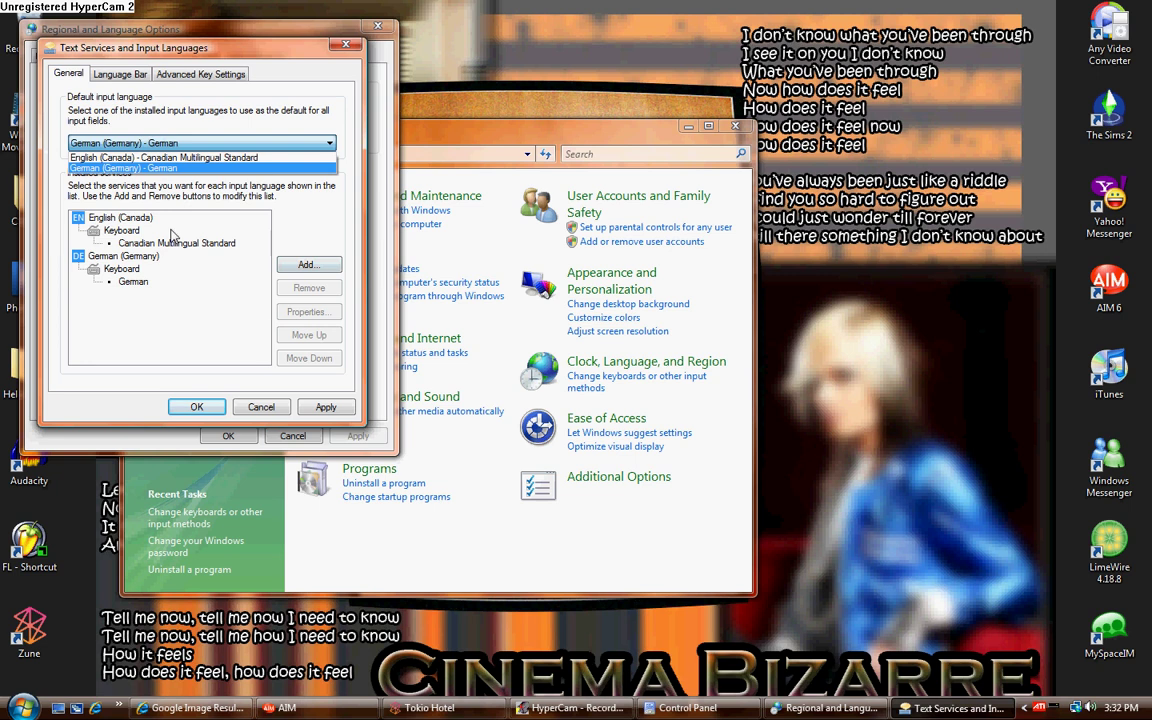
left_click(160, 168)
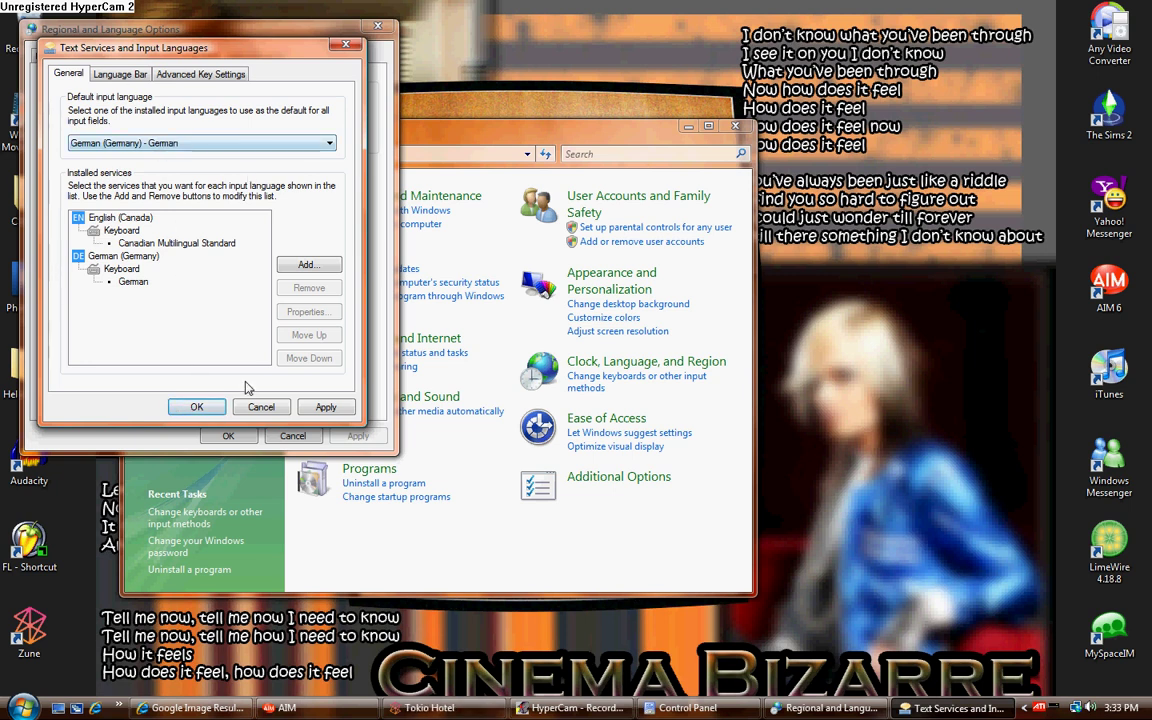
left_click(197, 407)
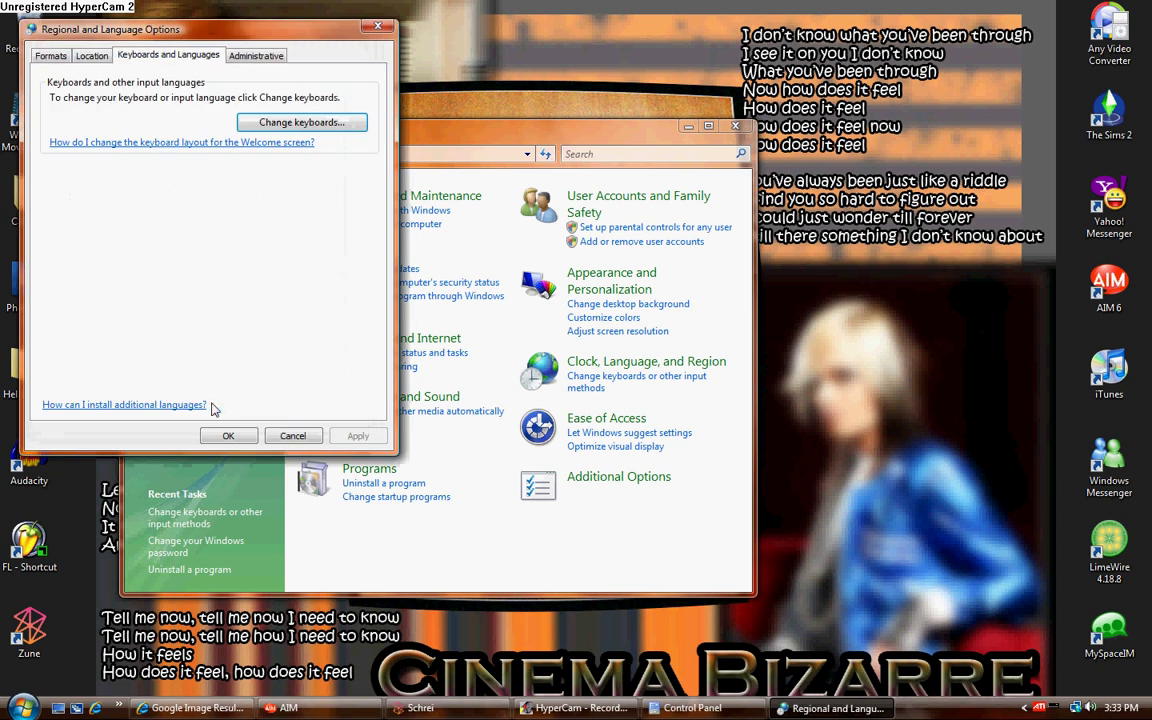
left_click(280, 124)
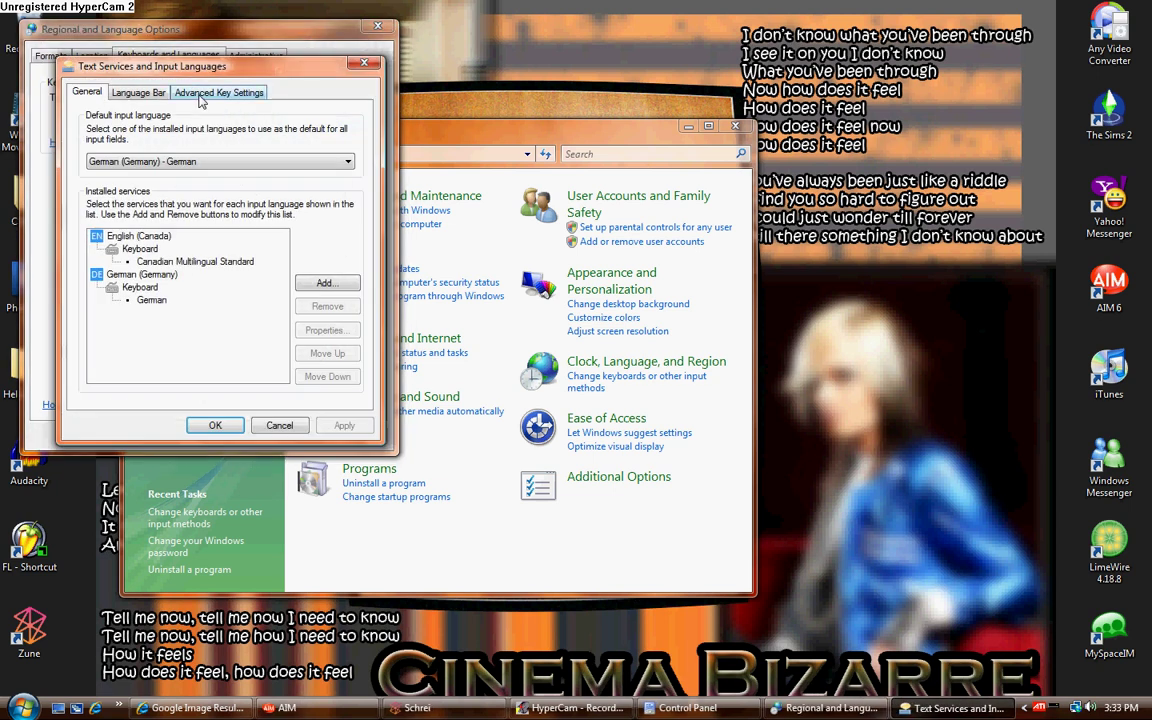
- Set the language bar to Docked in the taskbar and apply it
left_click(139, 92)
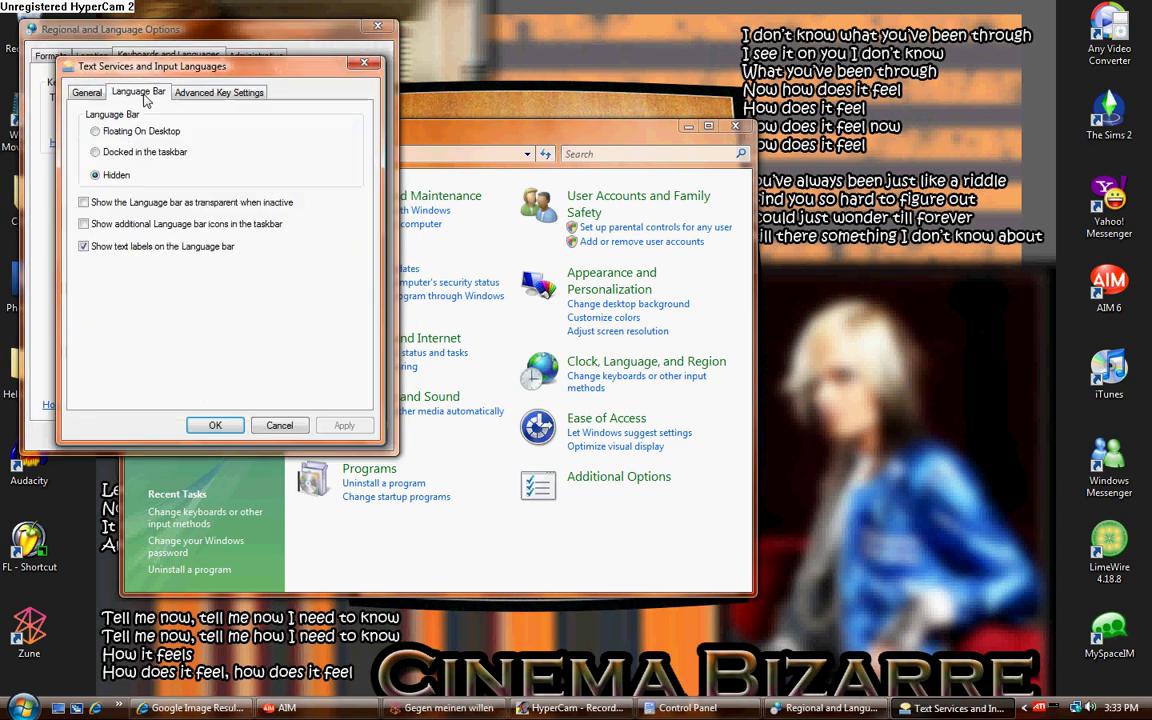
left_click(96, 152)
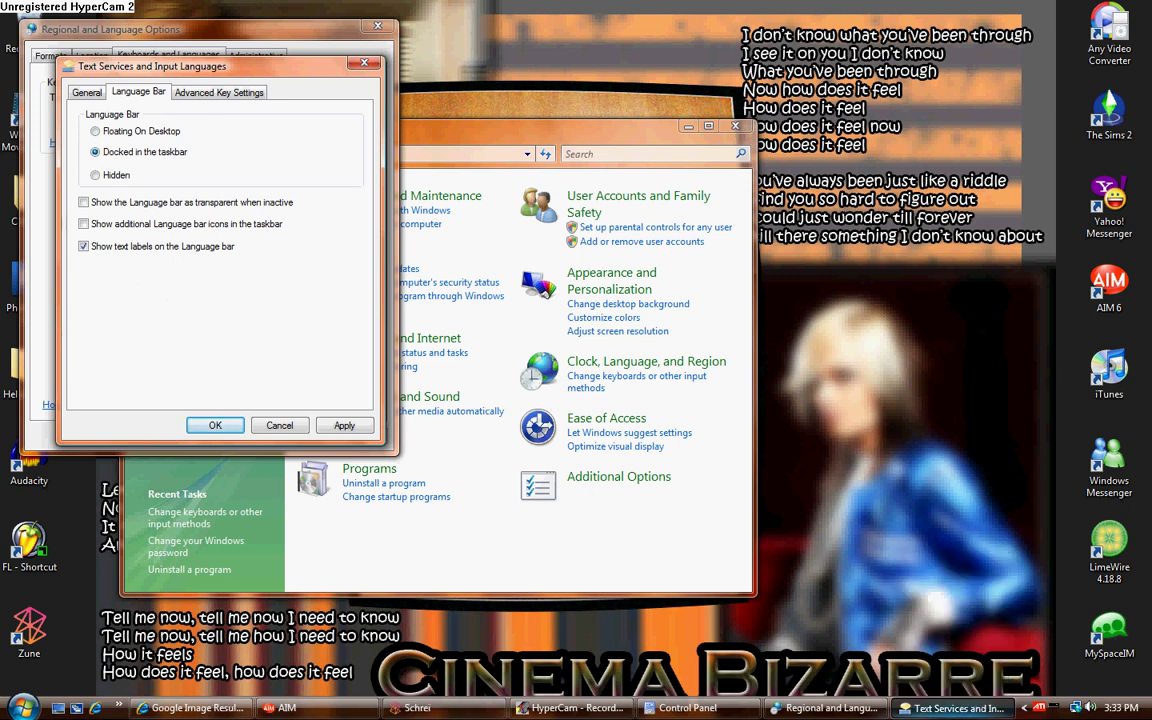
left_click(95, 131)
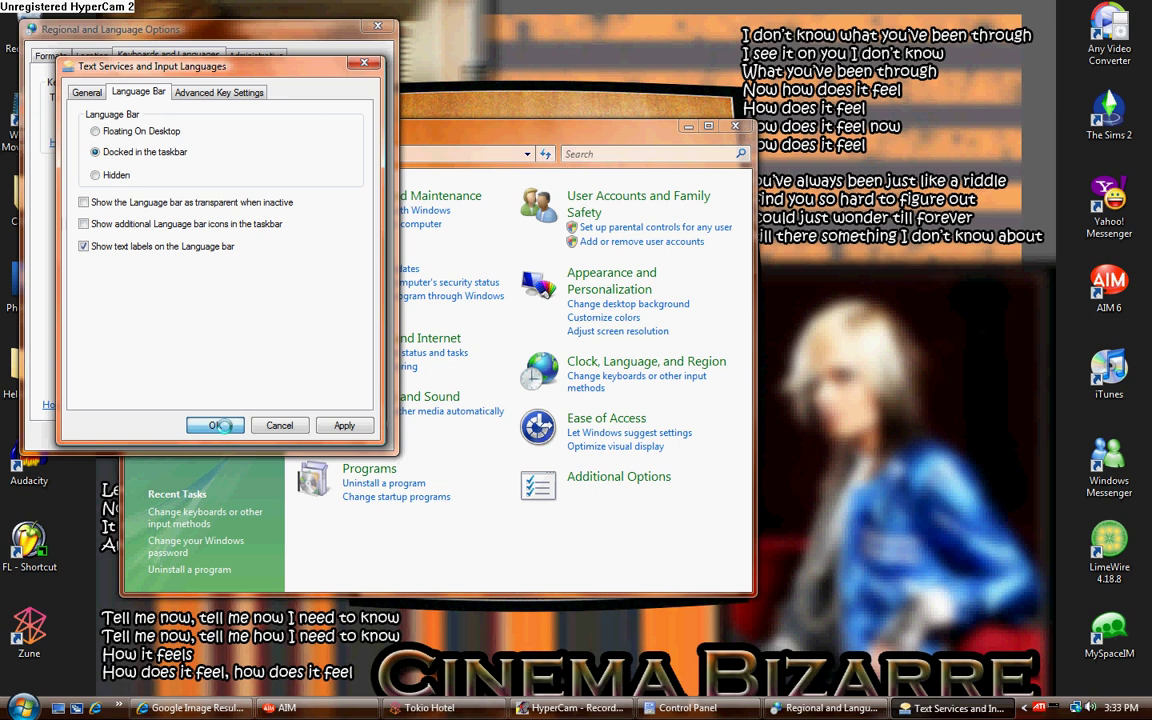
left_click(226, 430)
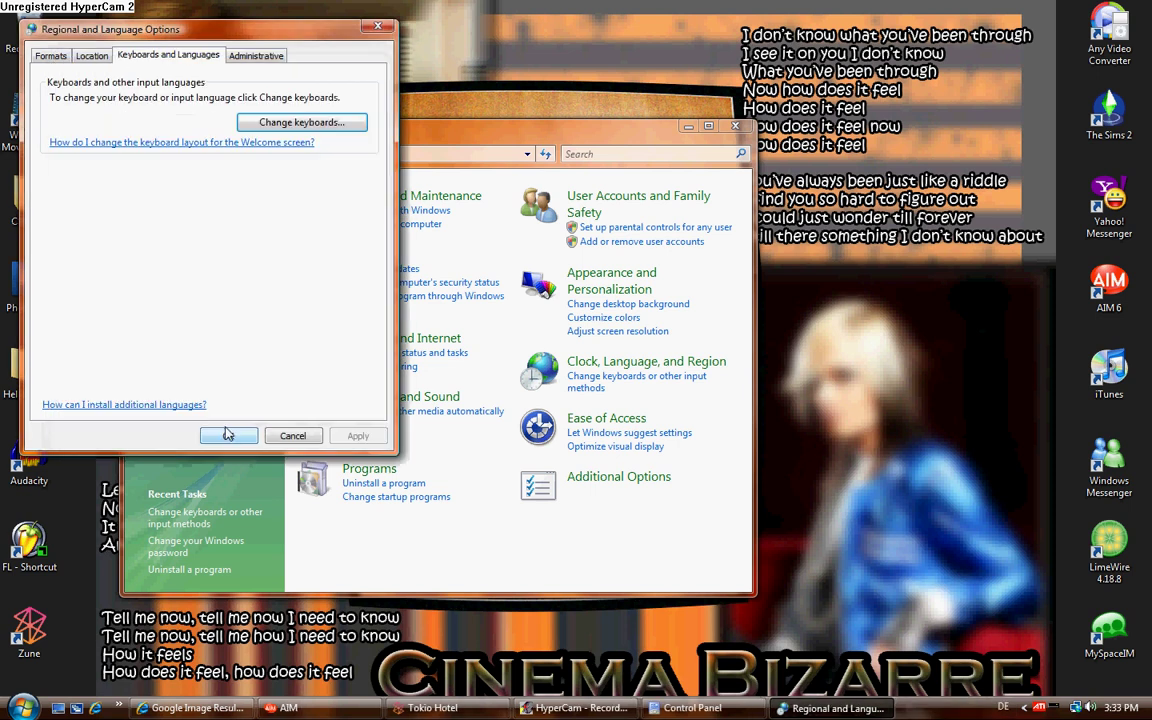
- Switch the tray language between English (Canada), English (United States) and German, ending on German, then close the dialog
left_click(1003, 707)
left_click(1060, 626)
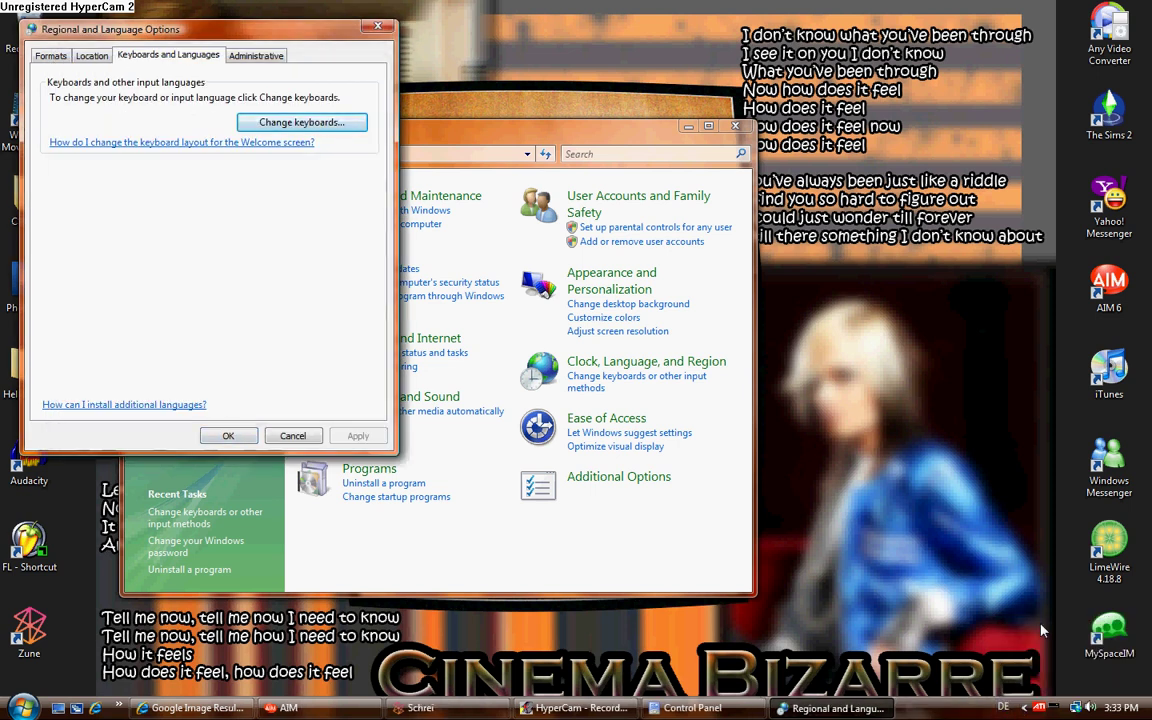
left_click(1003, 707)
left_click(1060, 663)
left_click(1003, 707)
left_click(1042, 650)
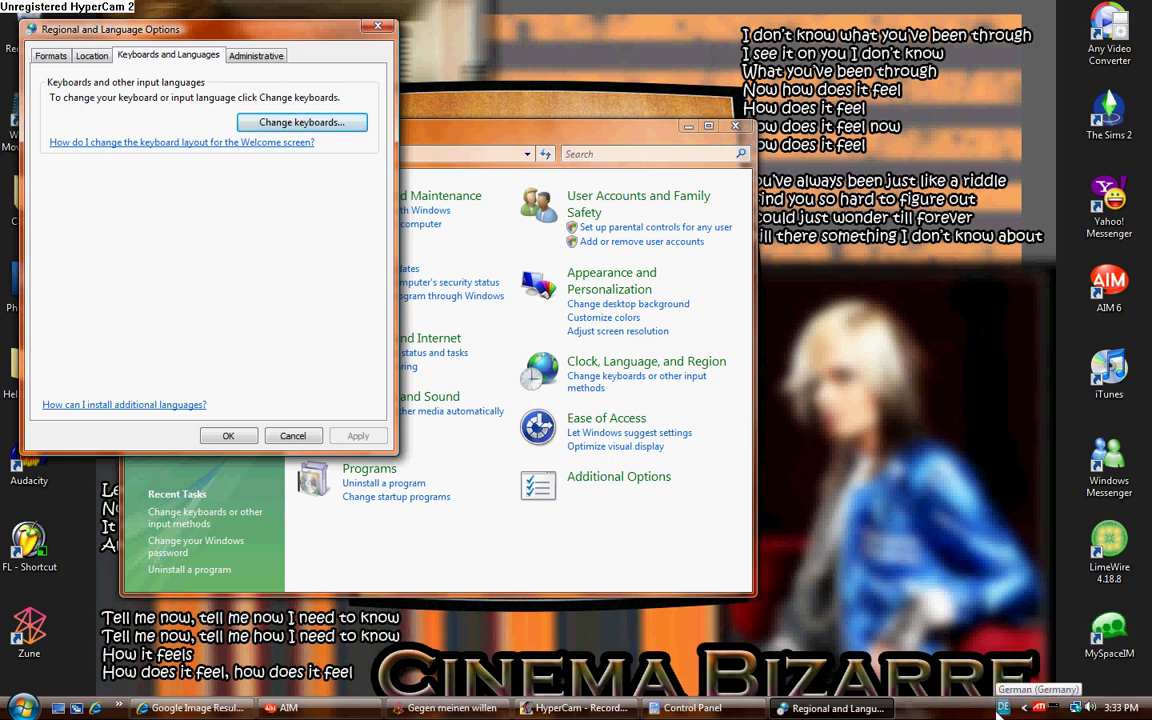
left_click(228, 435)
left_click(20, 708)
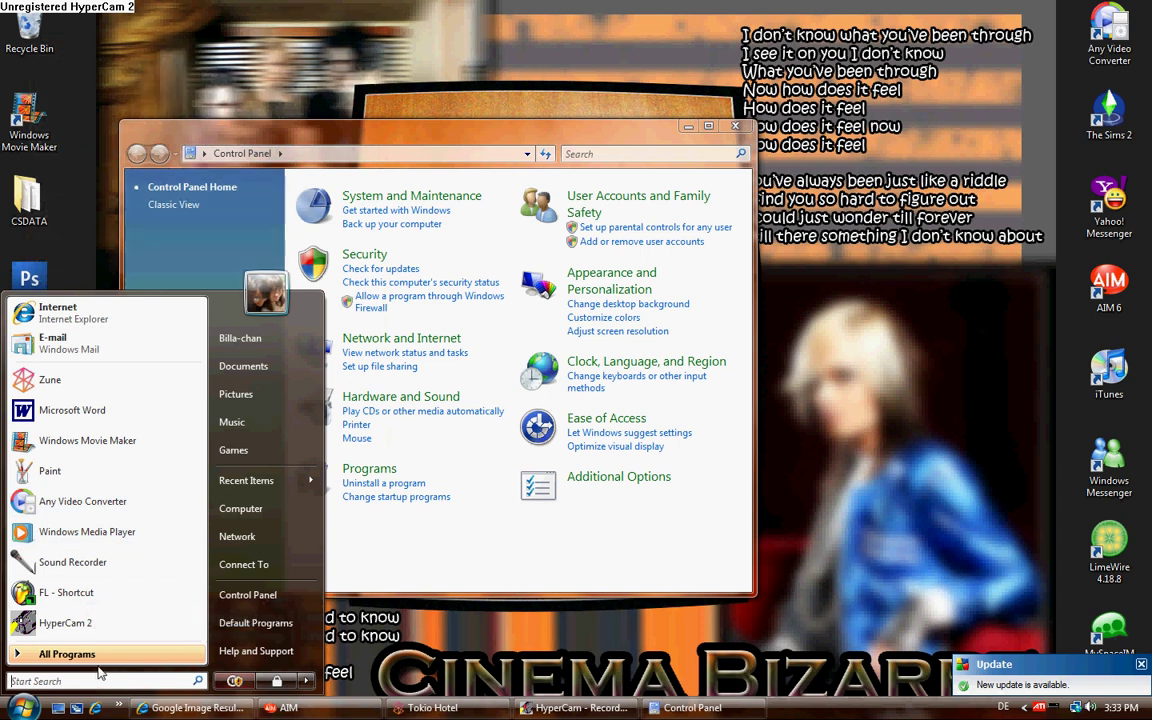
- Open Notepad via search, type umlauts and ß as a test, erase them, and close Notepad
type("notpa")
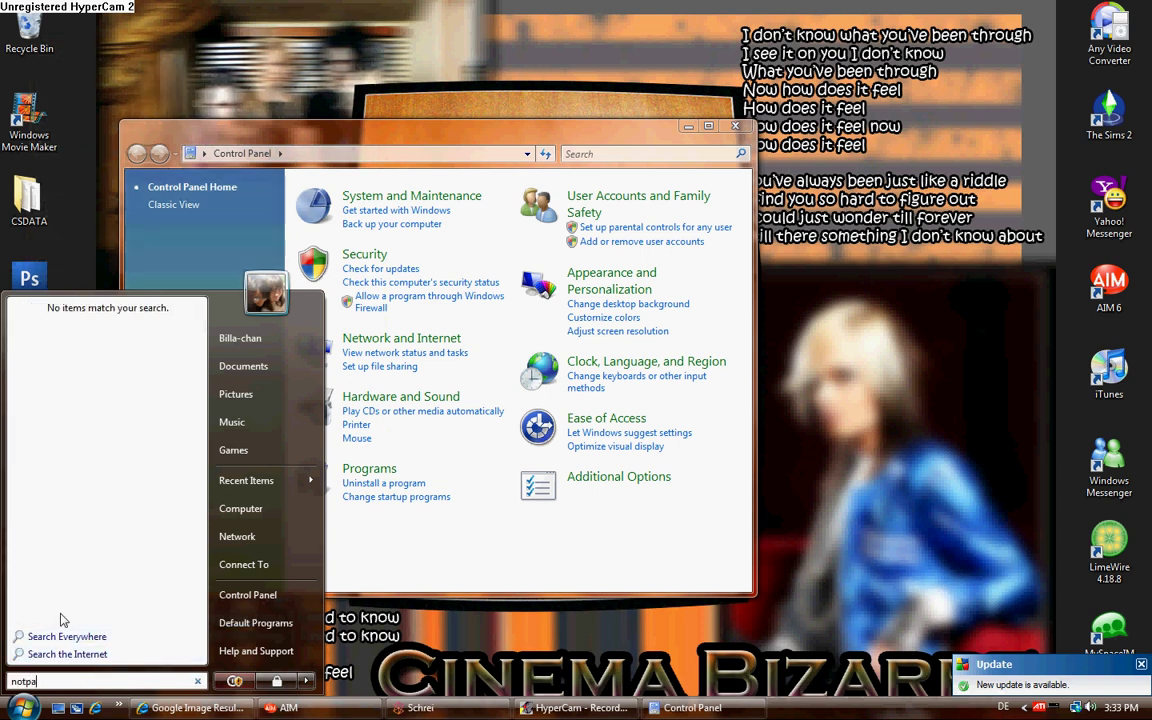
key("BackSpace")
key("BackSpace")
type("e")
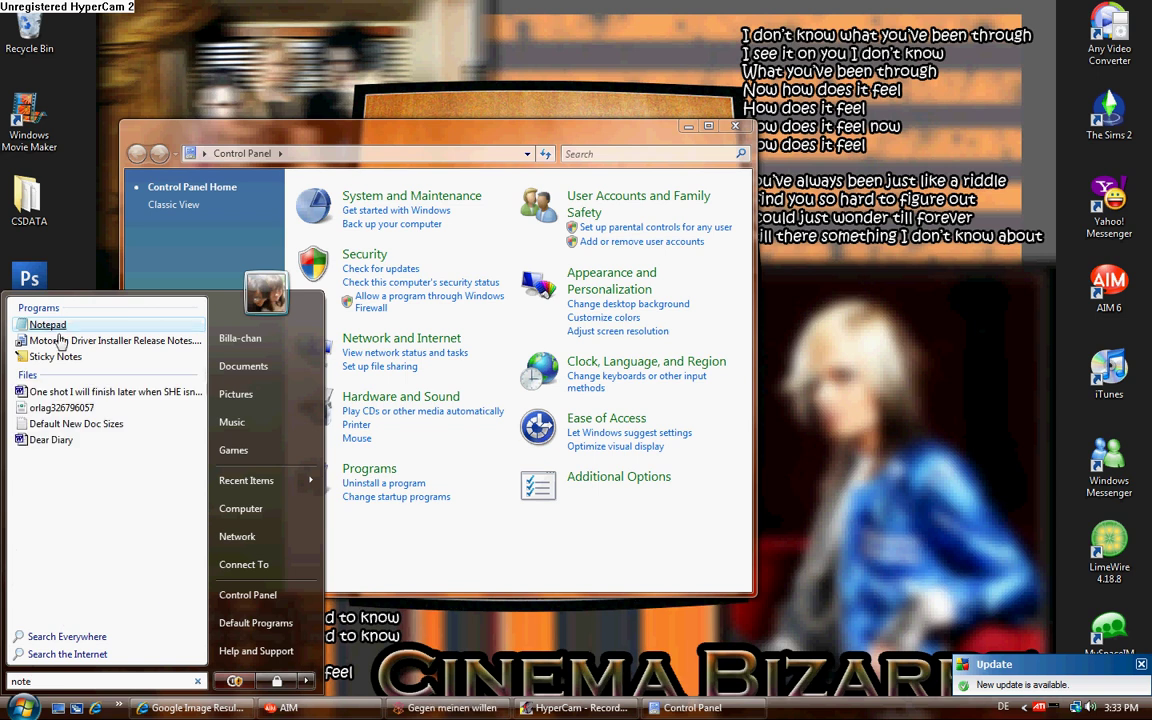
left_click(48, 324)
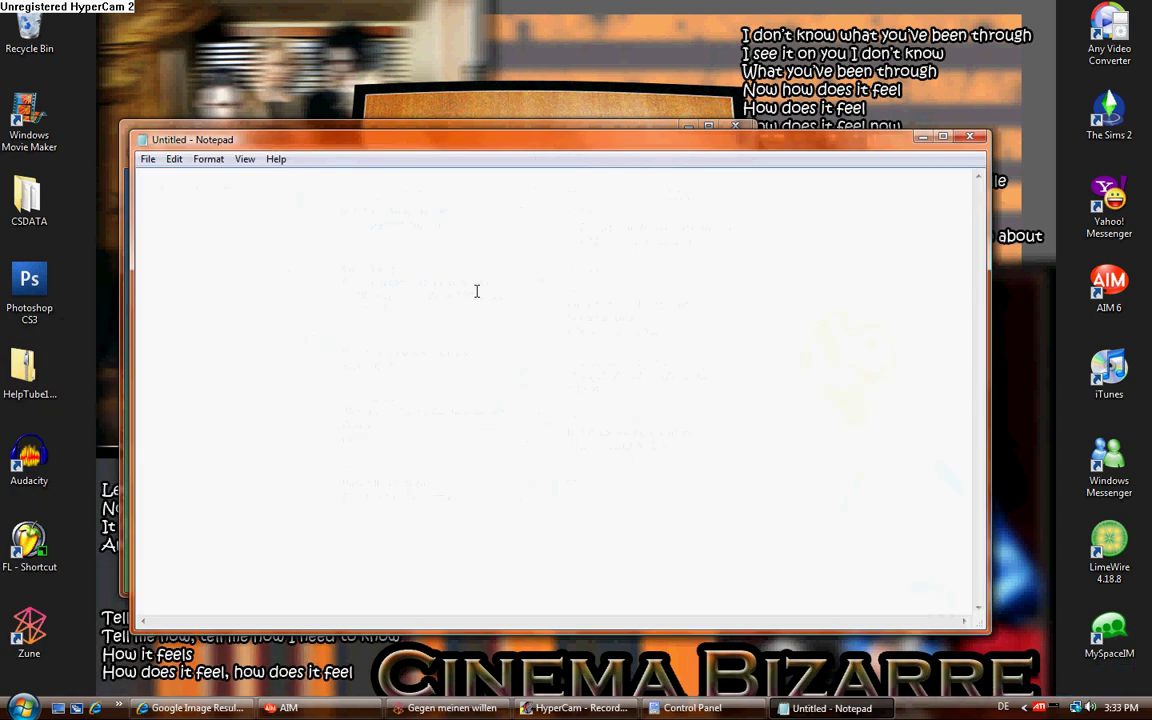
type("äöäöäöäaäßß")
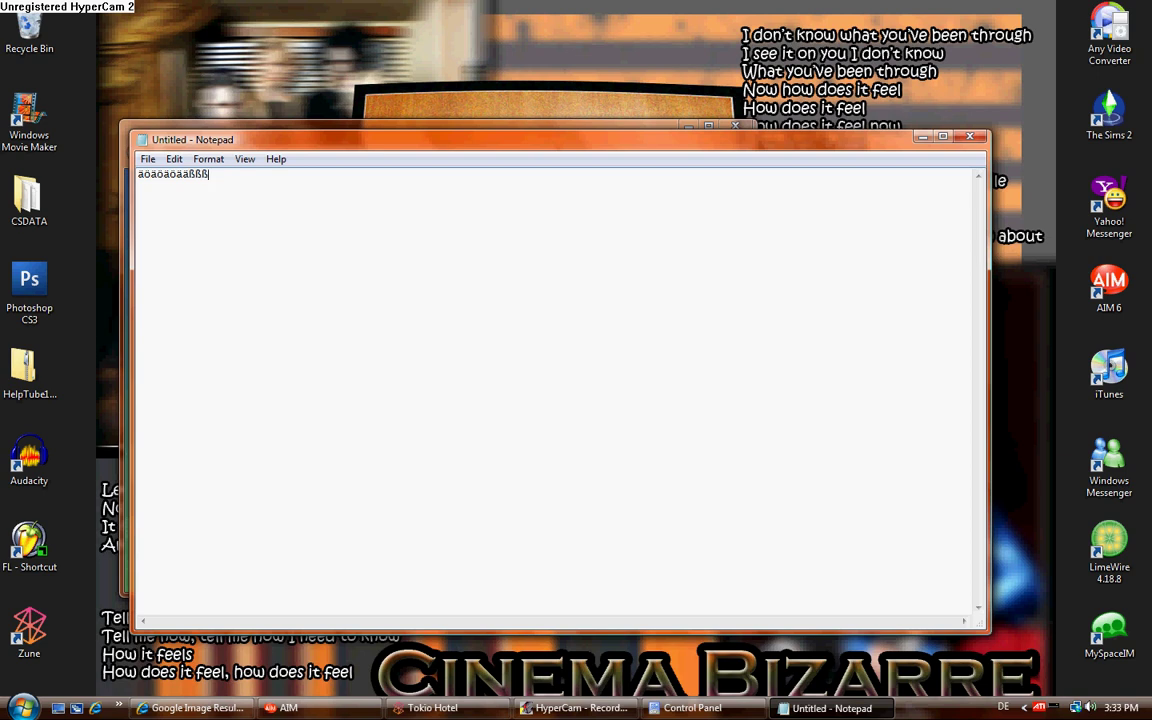
type("aßßßßßßßßßasdfghjk")
key("BackSpace")
key("BackSpace")
key("BackSpace")
key("BackSpace")
key("BackSpace")
key("BackSpace")
key("BackSpace")
key("BackSpace")
key("BackSpace")
key("BackSpace")
key("BackSpace")
key("BackSpace")
key("BackSpace")
key("BackSpace")
key("BackSpace")
key("BackSpace")
key("BackSpace")
key("BackSpace")
key("BackSpace")
key("BackSpace")
left_click(969, 136)
- Minimize Control Panel, restore the German keyboard layout page in Internet Explorer, and view the input language list
left_click(688, 127)
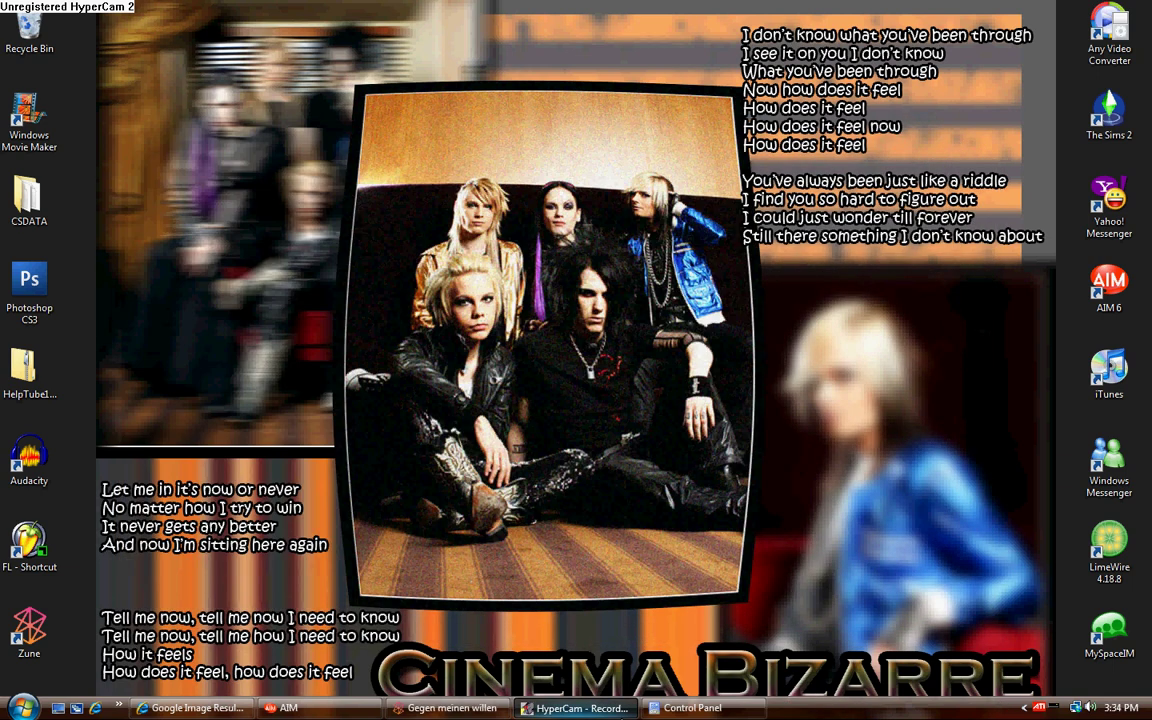
left_click(200, 708)
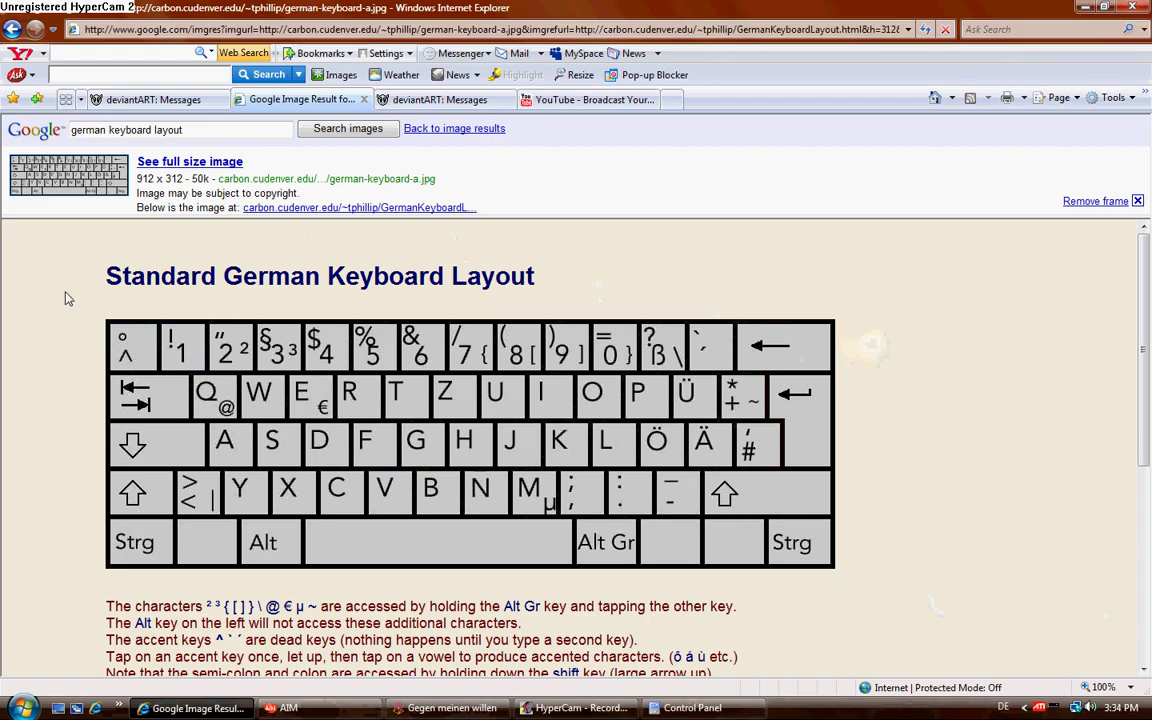
left_click(432, 347)
left_click(440, 370)
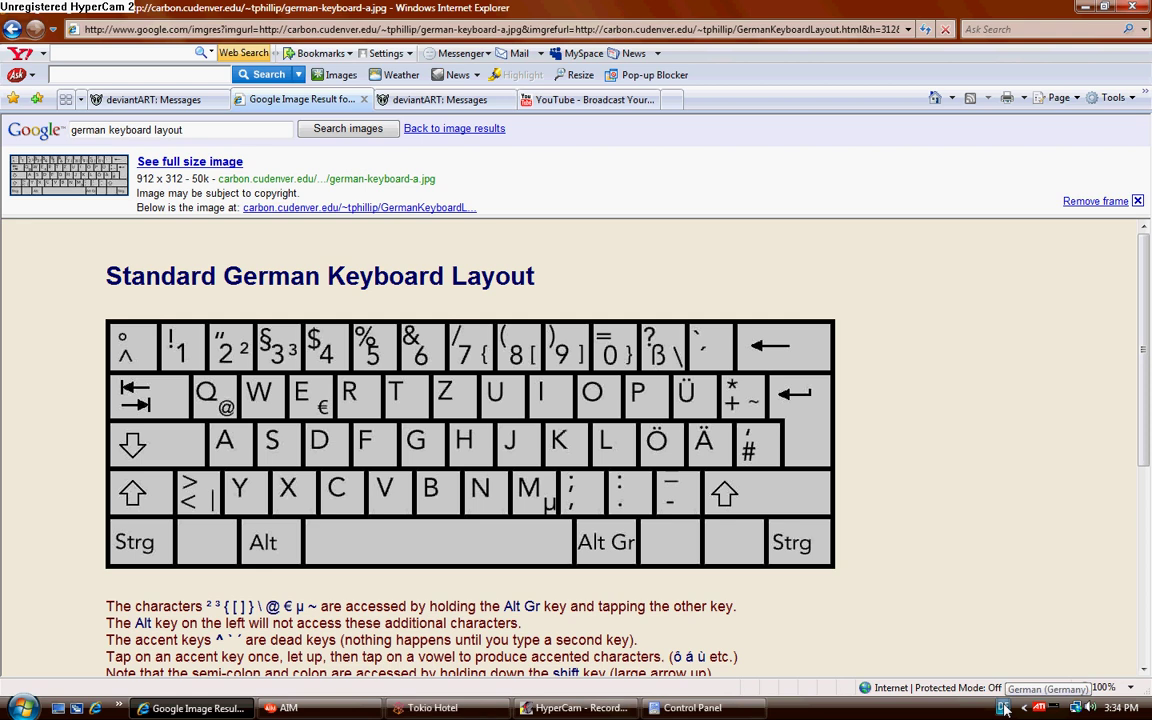
left_click(1003, 708)
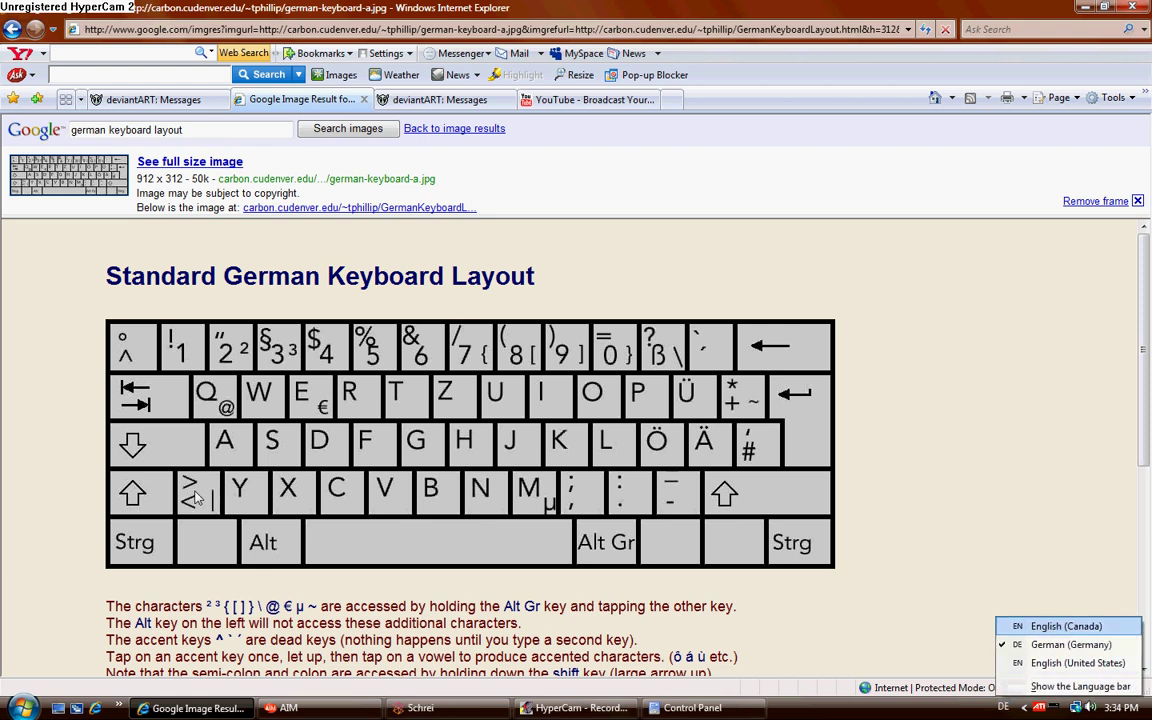
left_click(845, 492)
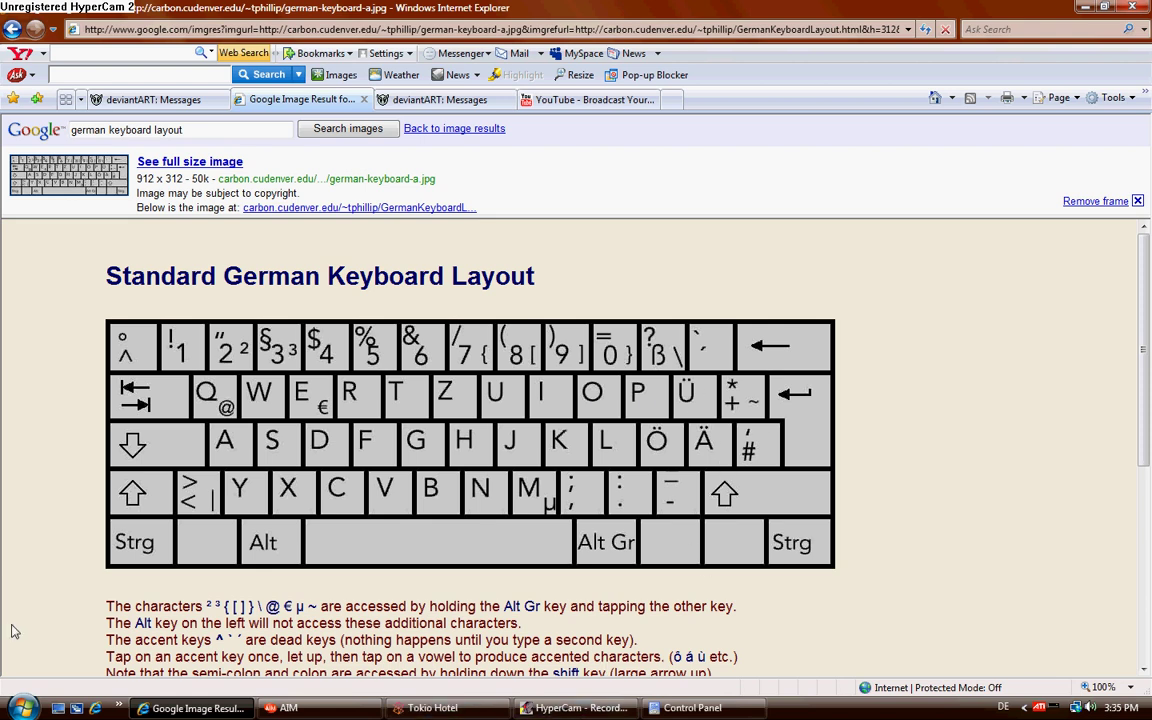
- Minimize Internet Explorer and restore the HyperCam 2 recording window from the taskbar
left_click(1085, 8)
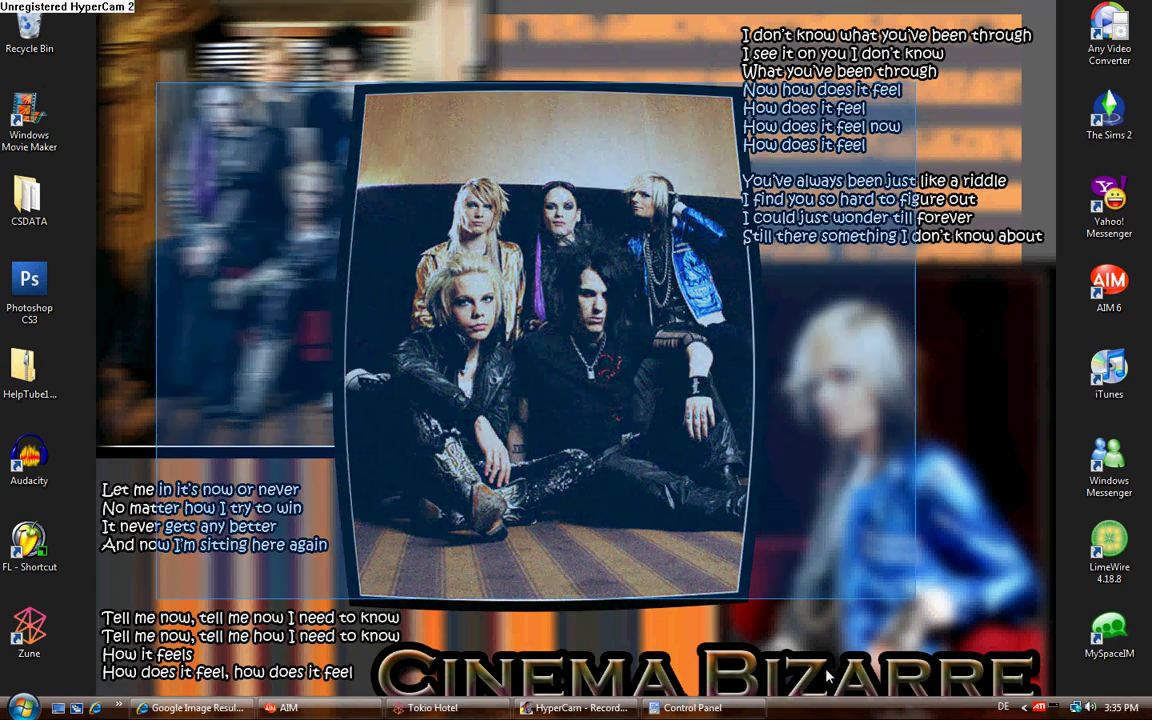
mouse_move(559, 715)
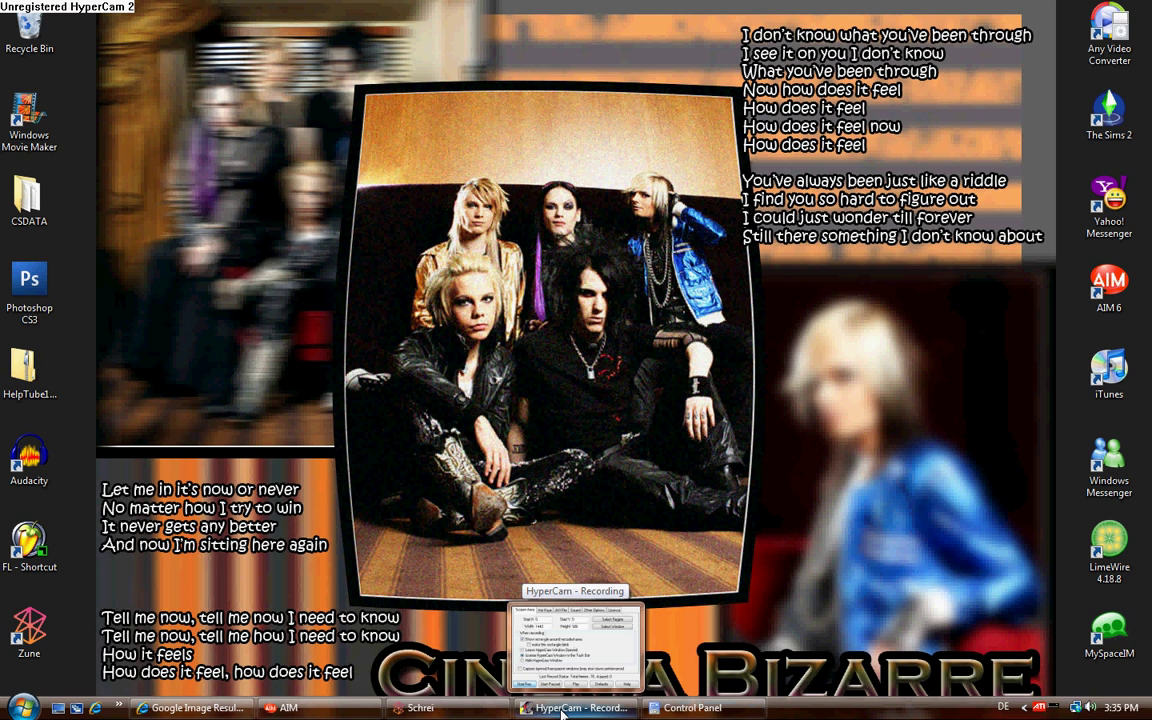
left_click(563, 708)
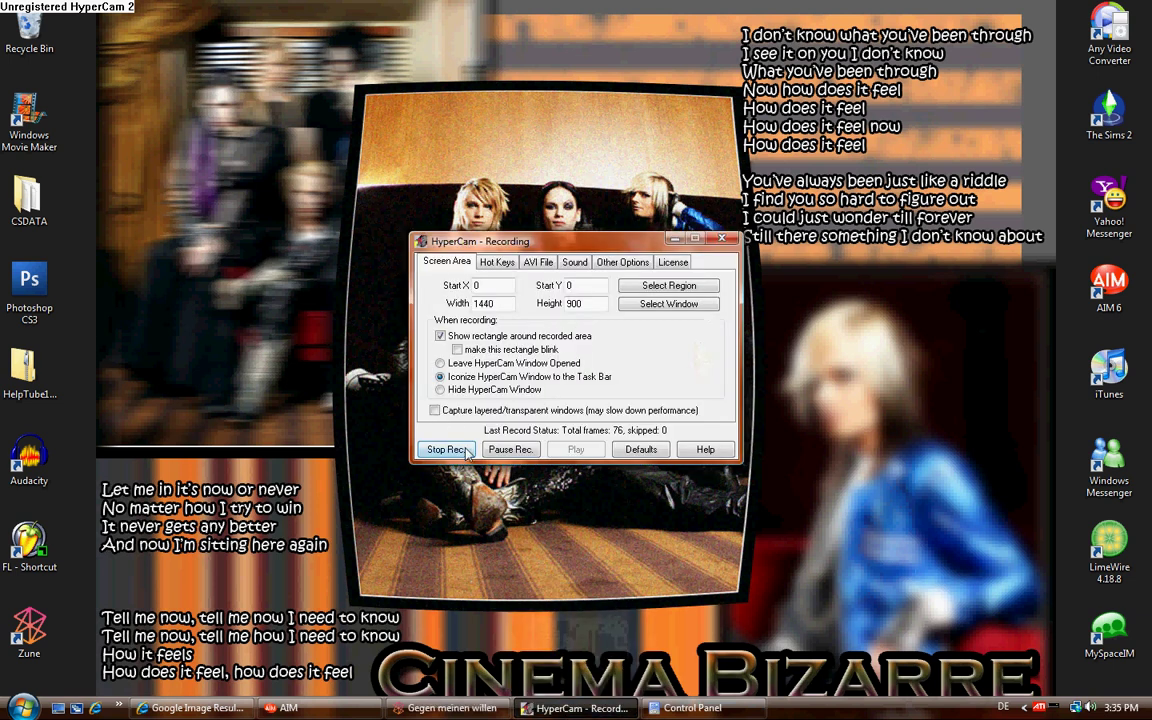